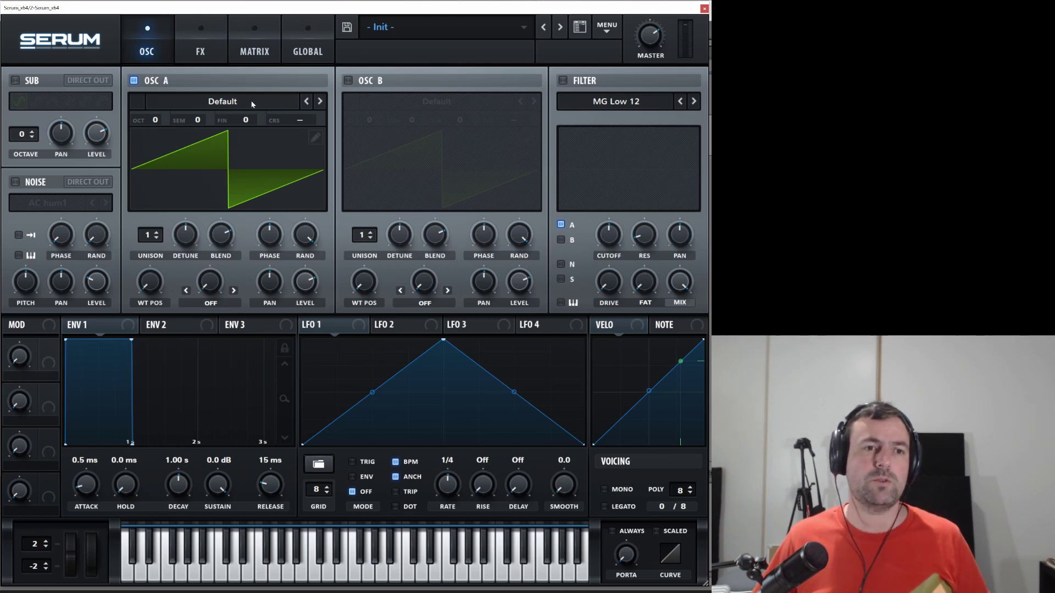
Load the Basic Shapes wavetable from the Analog category into oscillator A.
left_click(234, 102)
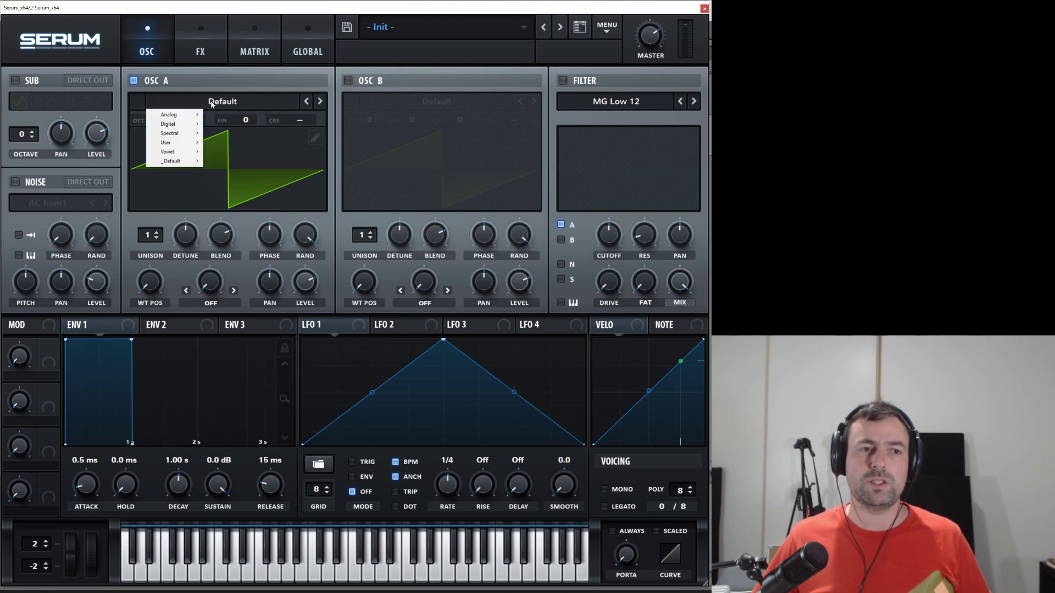
mouse_move(181, 119)
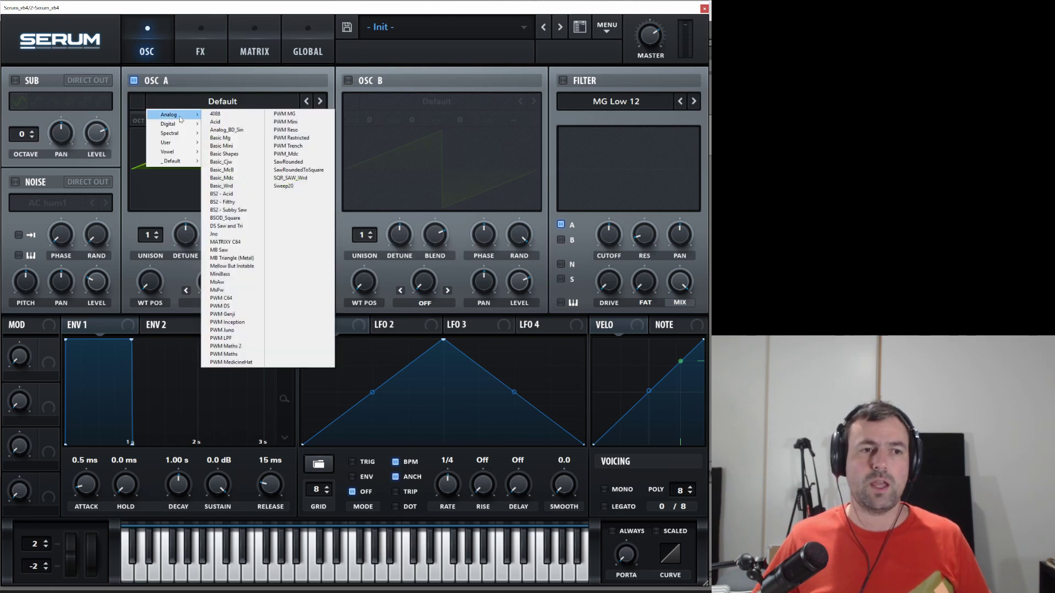
left_click(252, 157)
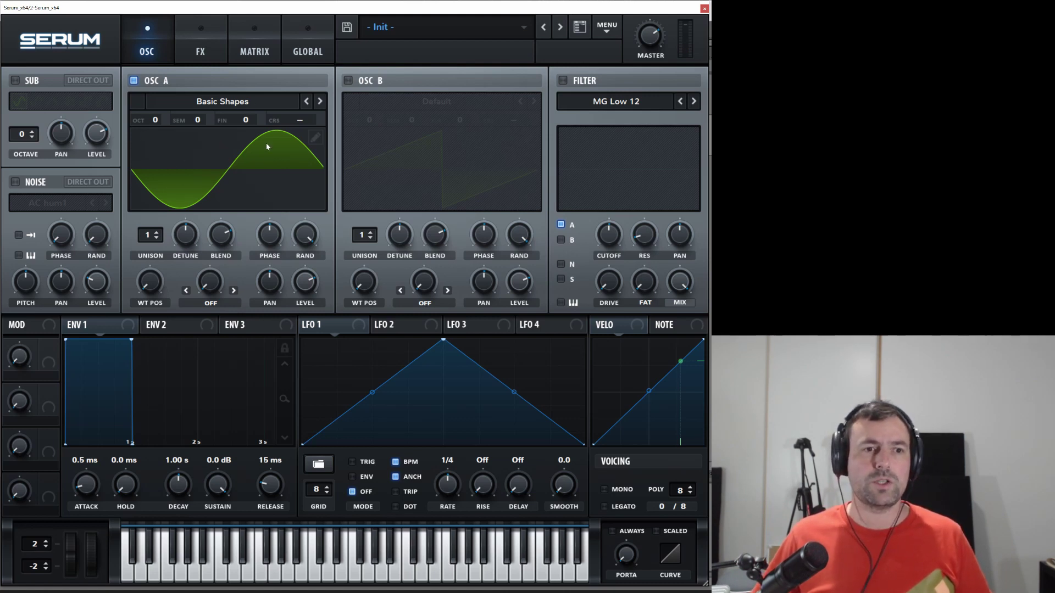
Open oscillator A's wavetable for editing and review the individual frame shapes, returning to frame 1.
left_click(317, 137)
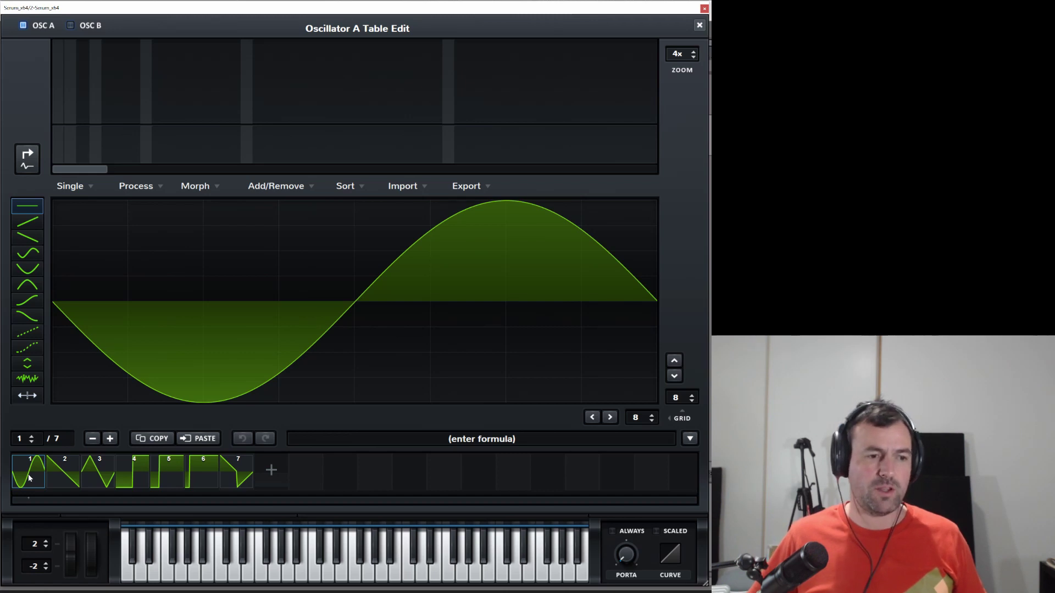
left_click(63, 470)
left_click(98, 468)
left_click(137, 469)
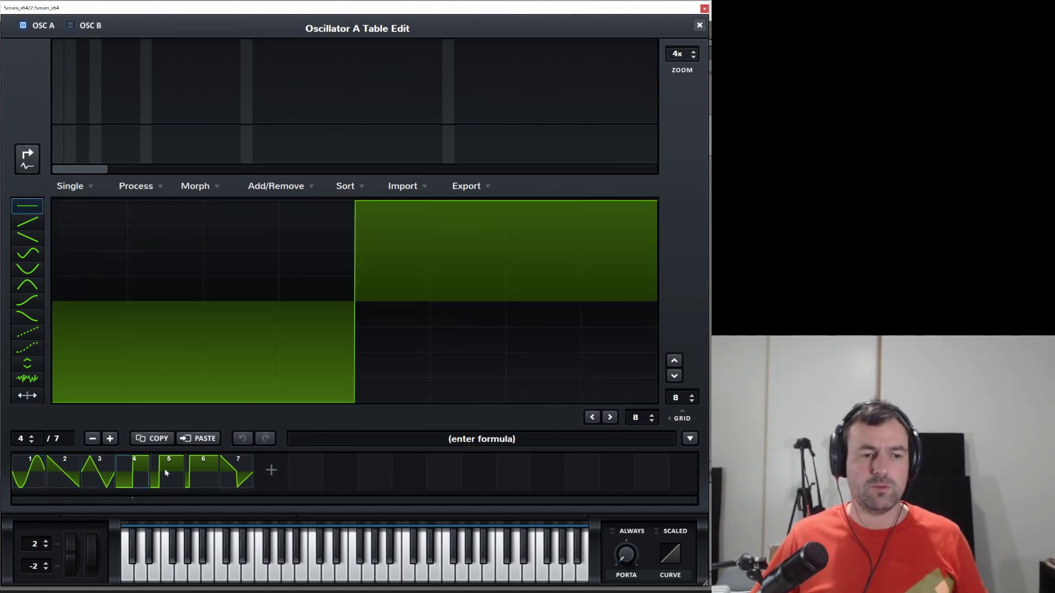
left_click(167, 470)
left_click(184, 472)
left_click(30, 472)
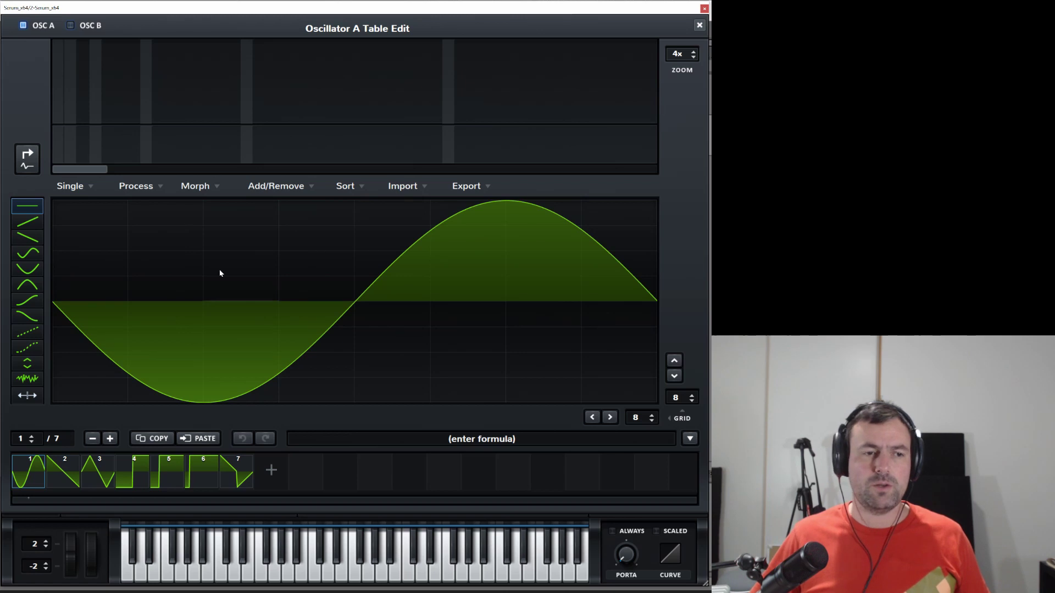
Draw flat steps at varying heights into several grid segments of frame 1's waveform.
left_click(157, 203)
left_click(326, 346)
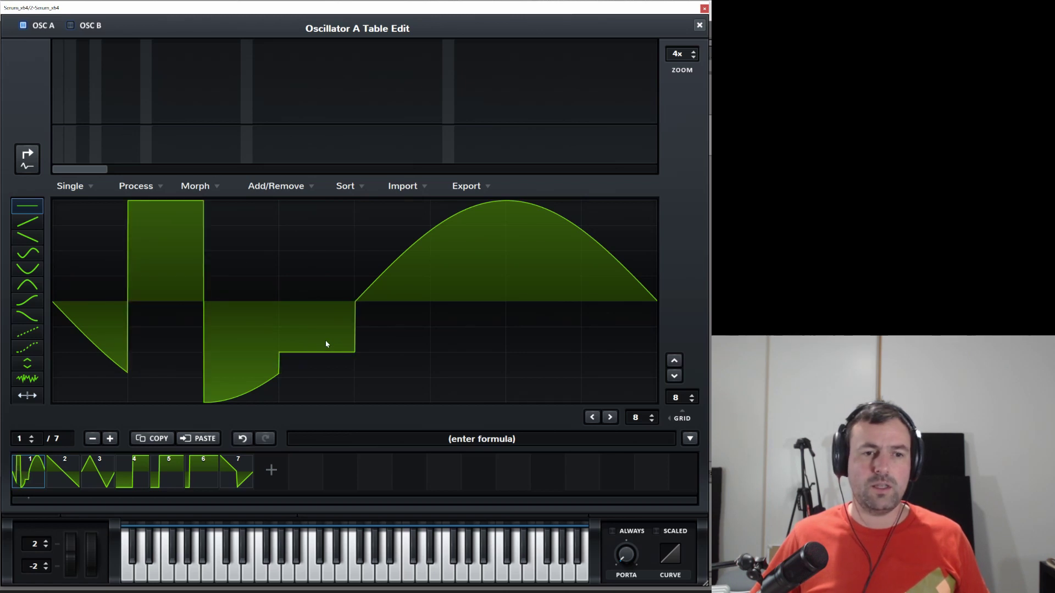
left_click(410, 234)
left_click(480, 354)
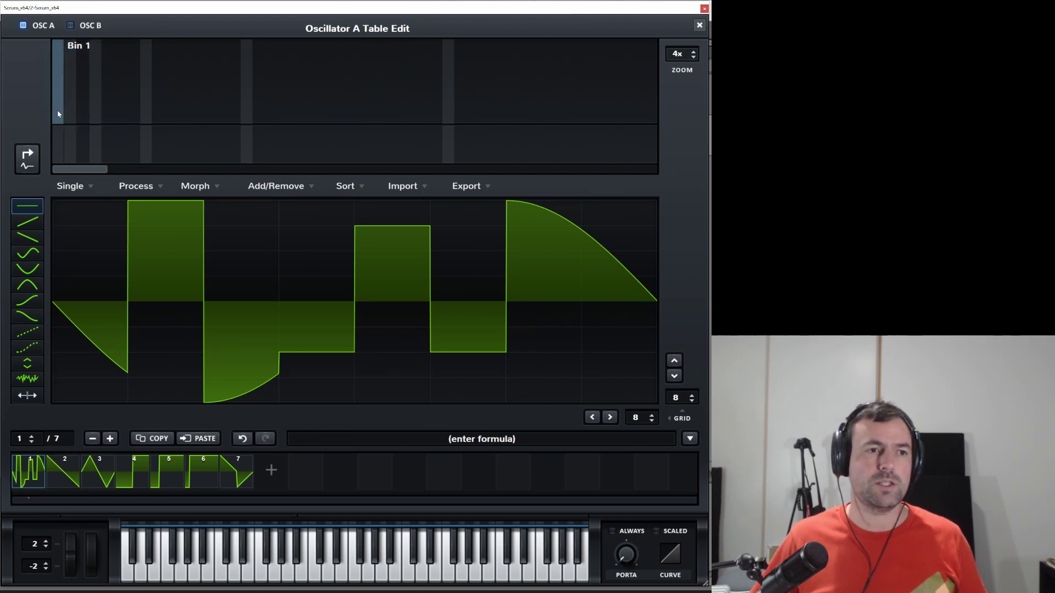
Raise harmonic bin 1 of frame 1 to full level to make a sine wave.
left_click_drag(57, 110, 55, 39)
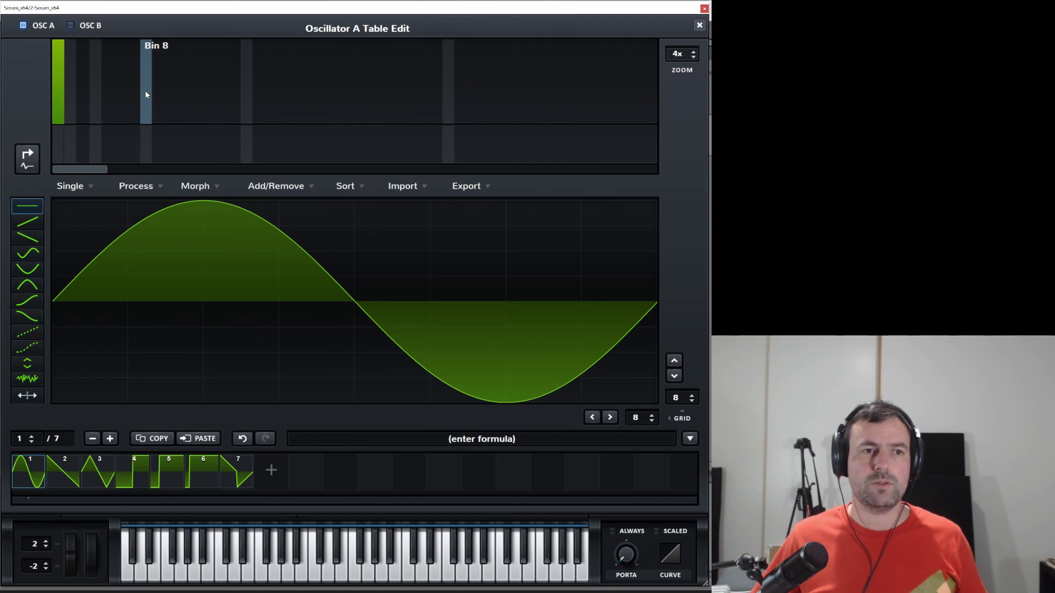
Try adding harmonics at bins 8, 16 and 26 to frame 1, and clear them again.
left_click_drag(146, 94, 146, 45)
left_click(247, 81)
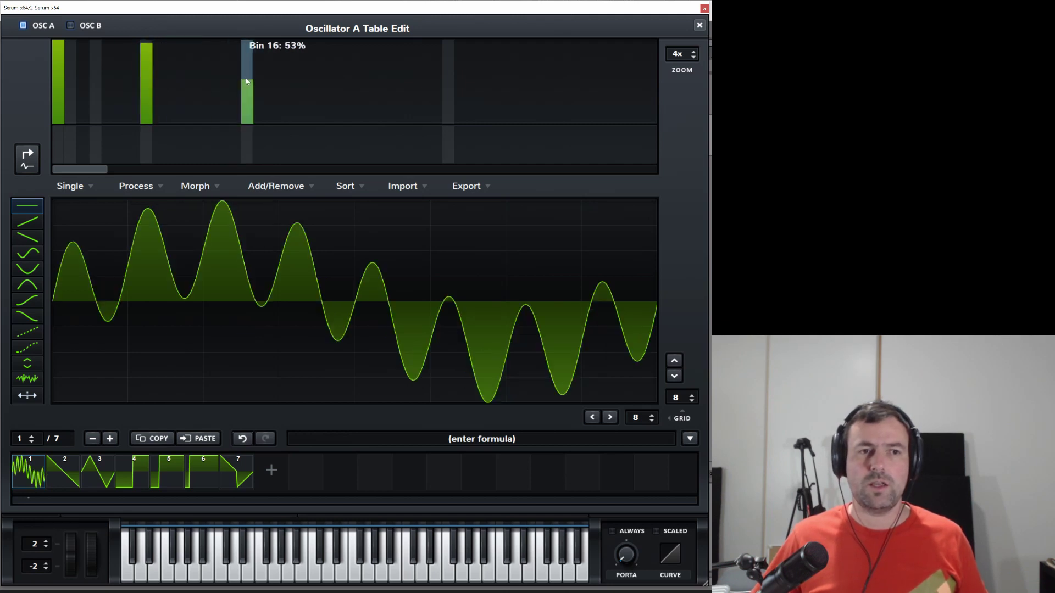
left_click_drag(247, 81, 246, 46)
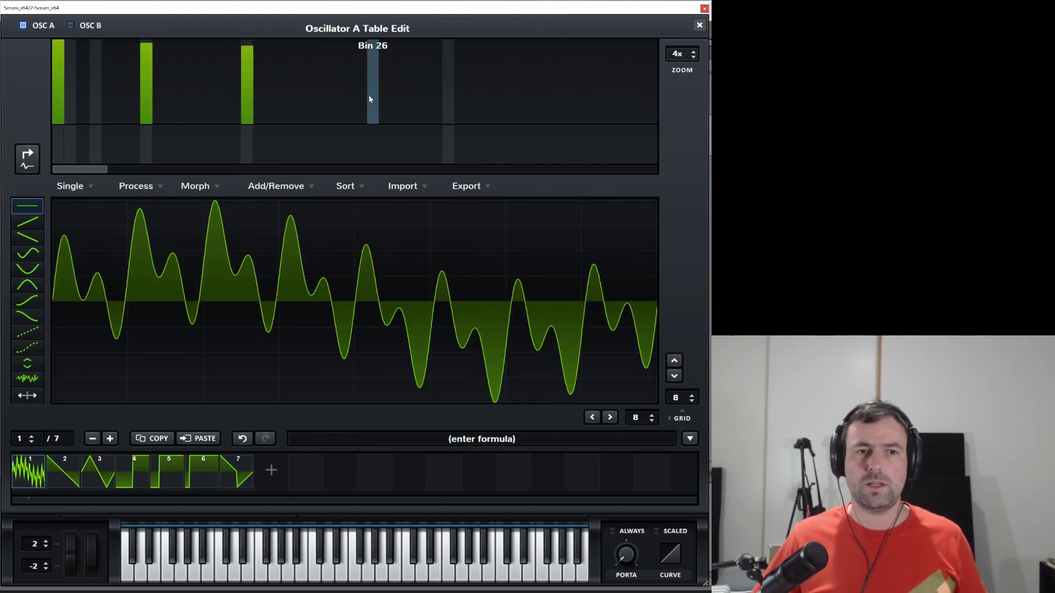
left_click_drag(369, 99, 372, 53)
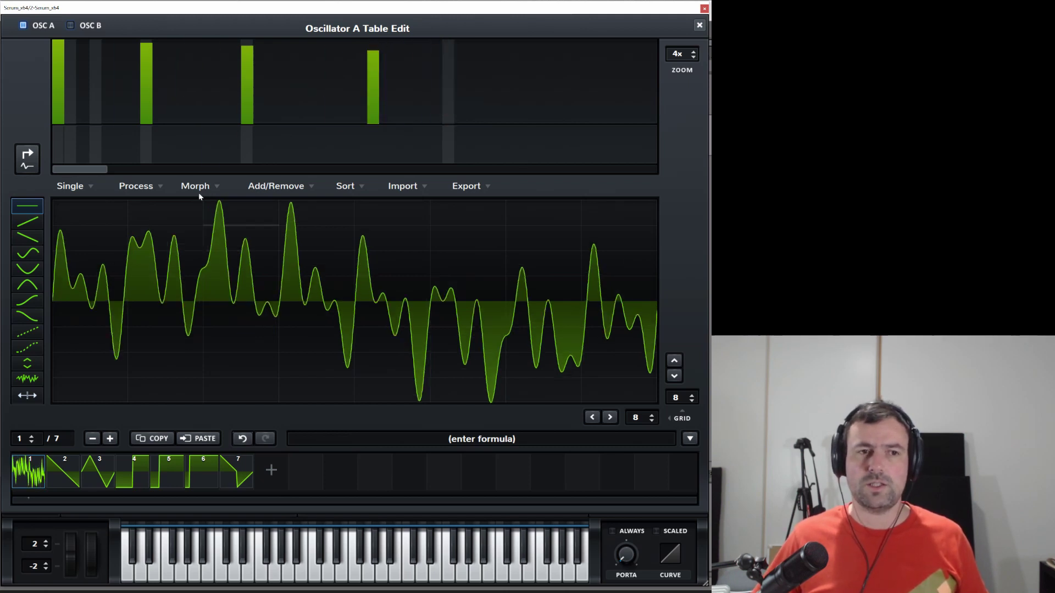
mouse_move(374, 94)
left_mouse_down()
mouse_move(340, 141)
mouse_move(120, 139)
left_mouse_up()
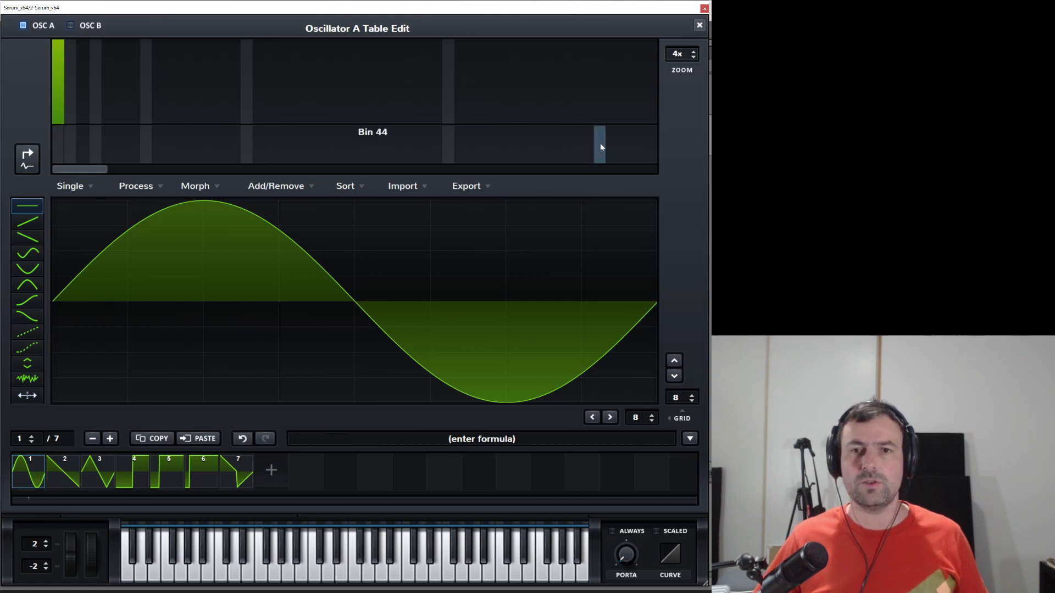
Close the wavetable editor, switch oscillator A off and enable oscillator B.
left_click(699, 26)
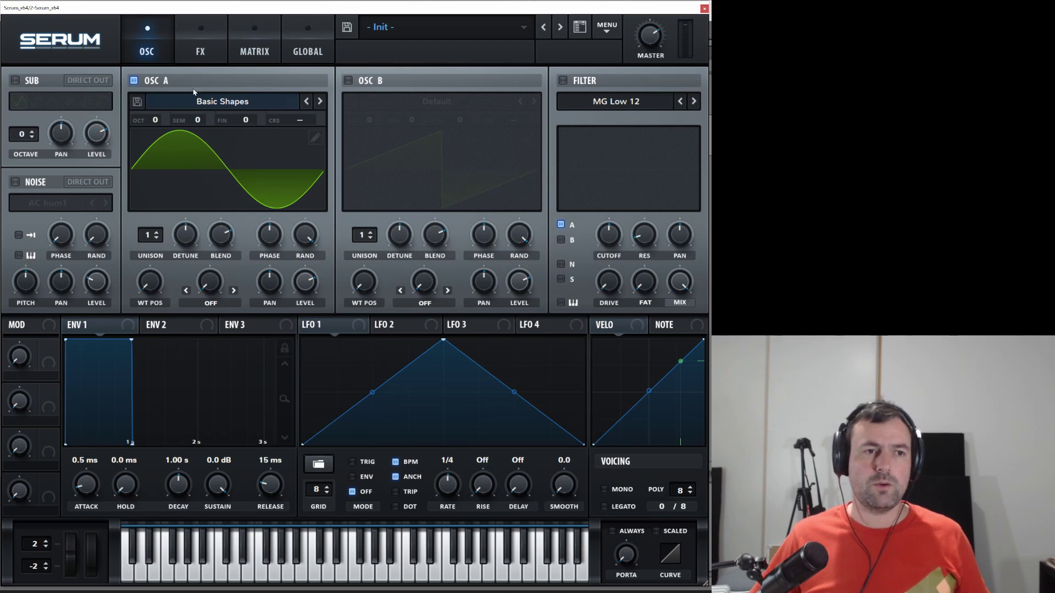
left_click(133, 81)
left_click(348, 81)
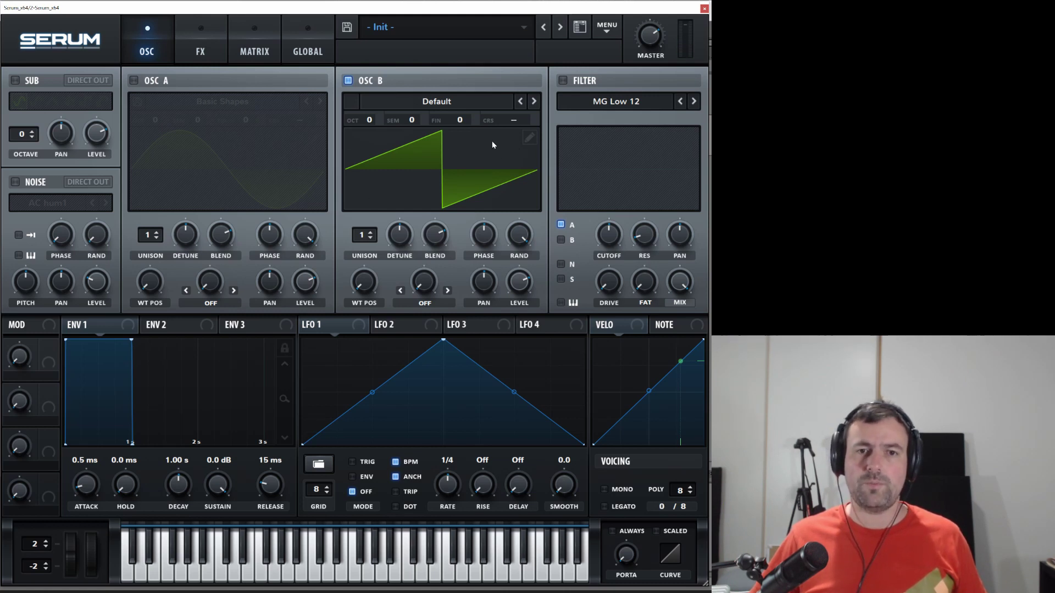
Edit oscillator B's wavetable by clearing the fundamental bin and drawing high harmonics at bins 13 and 27.
left_click(530, 138)
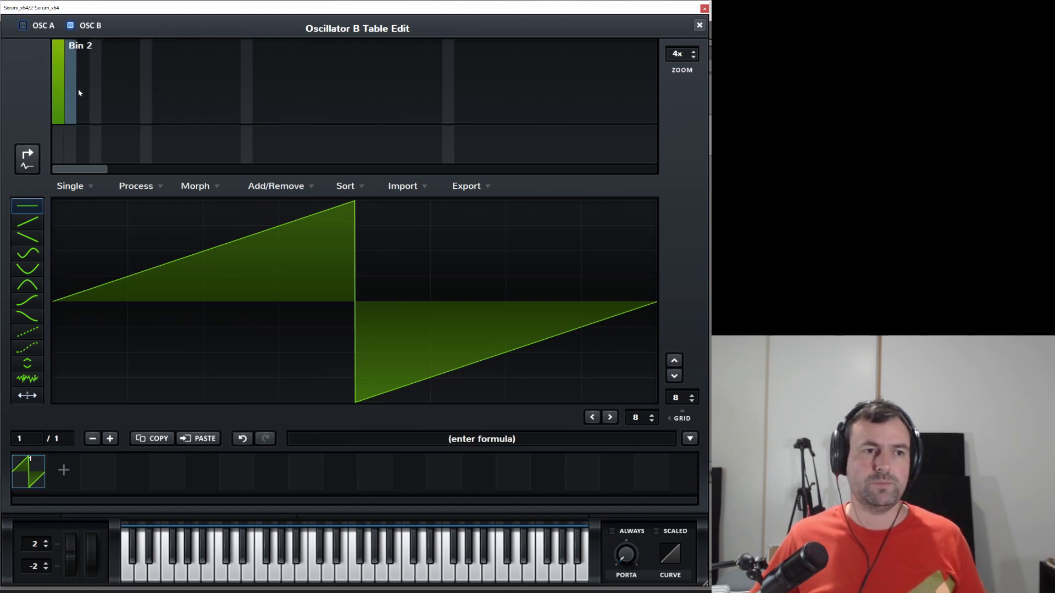
left_click_drag(62, 52, 61, 128)
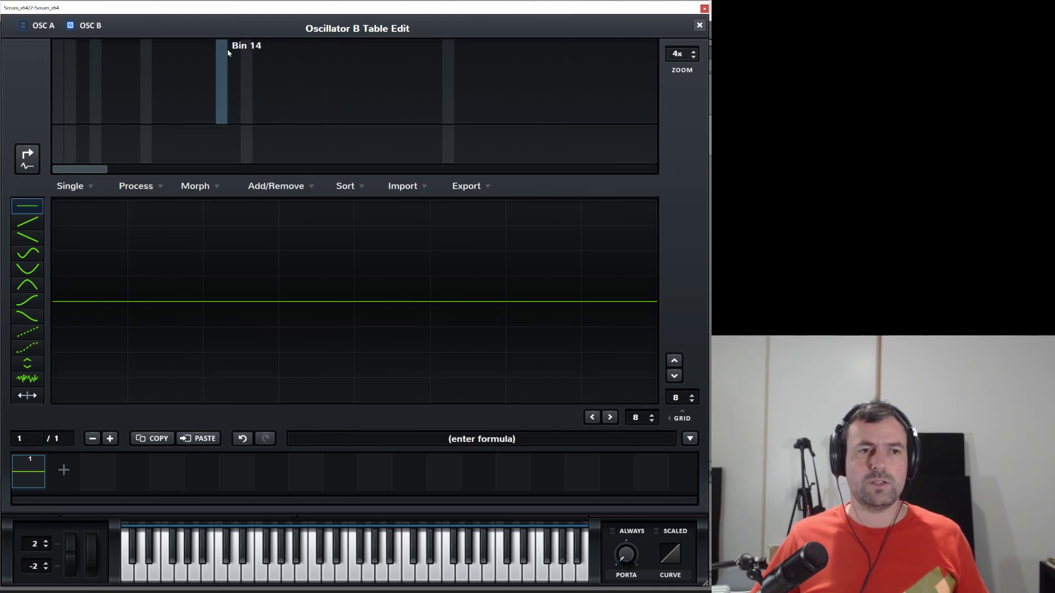
left_click(211, 50)
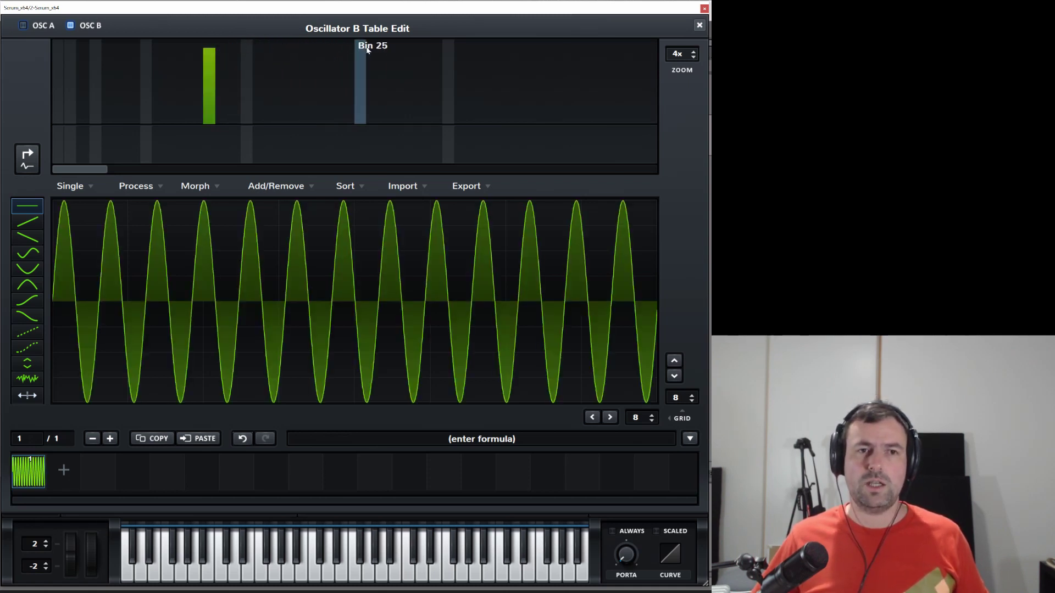
left_click(385, 49)
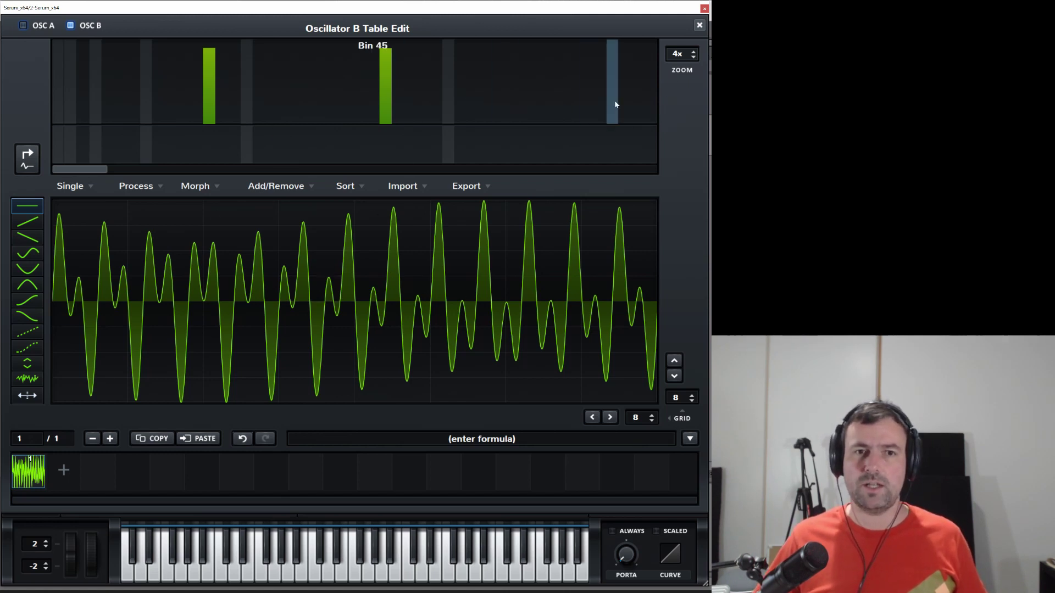
left_click(700, 26)
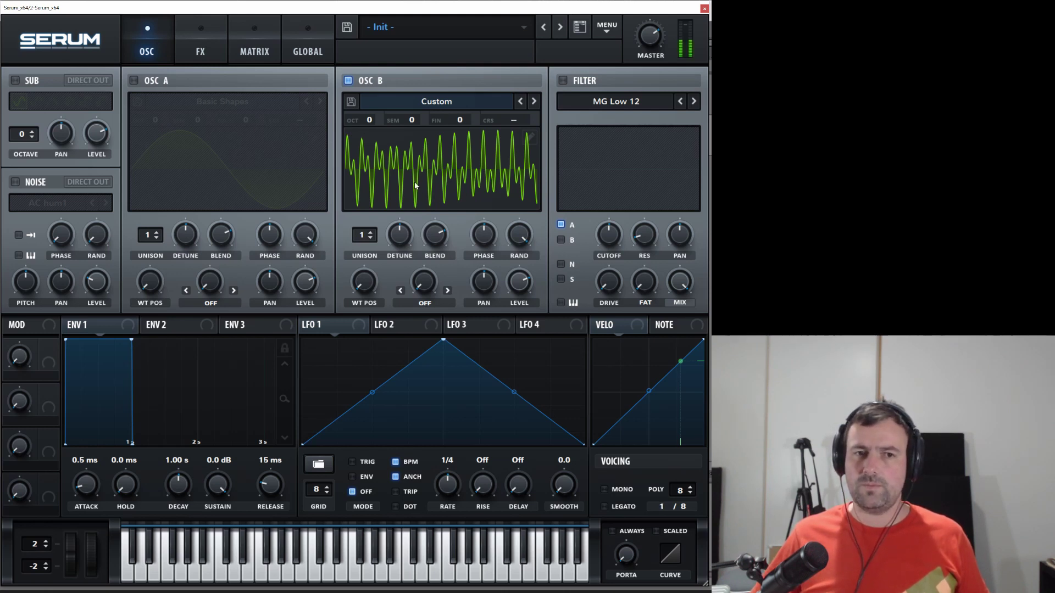
Enable oscillator A and apply FM (from B) warp at slightly over half amount, with oscillator B's level at zero.
left_click(133, 82)
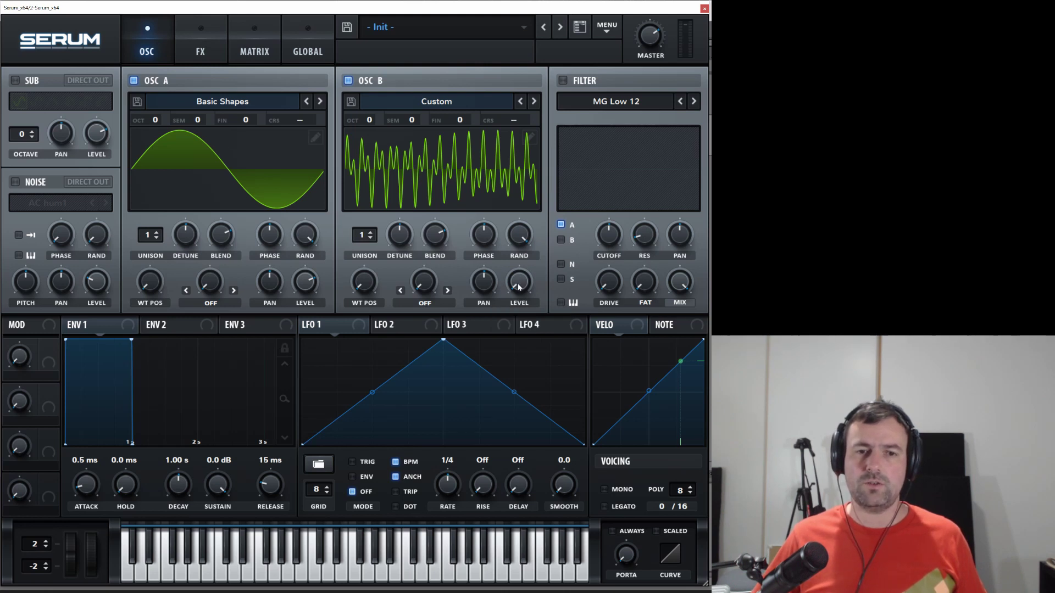
left_click(212, 302)
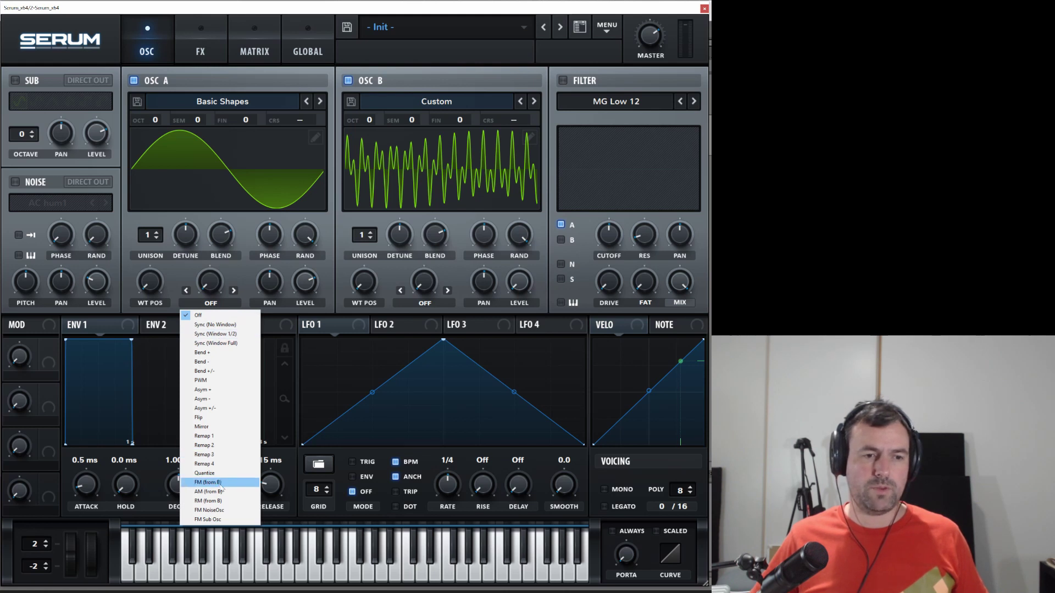
left_click(220, 484)
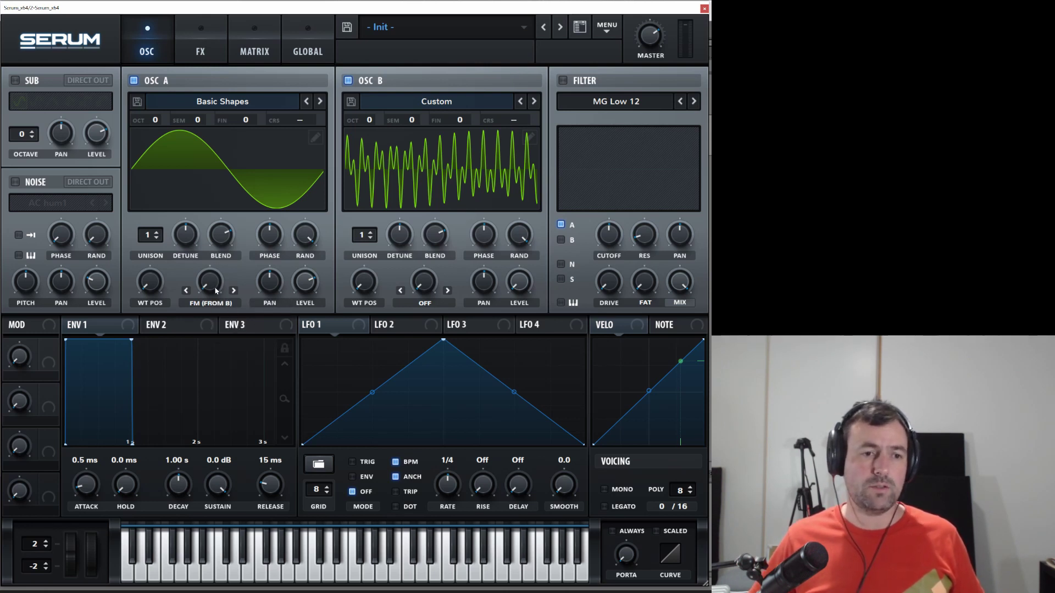
left_click_drag(216, 291, 216, 239)
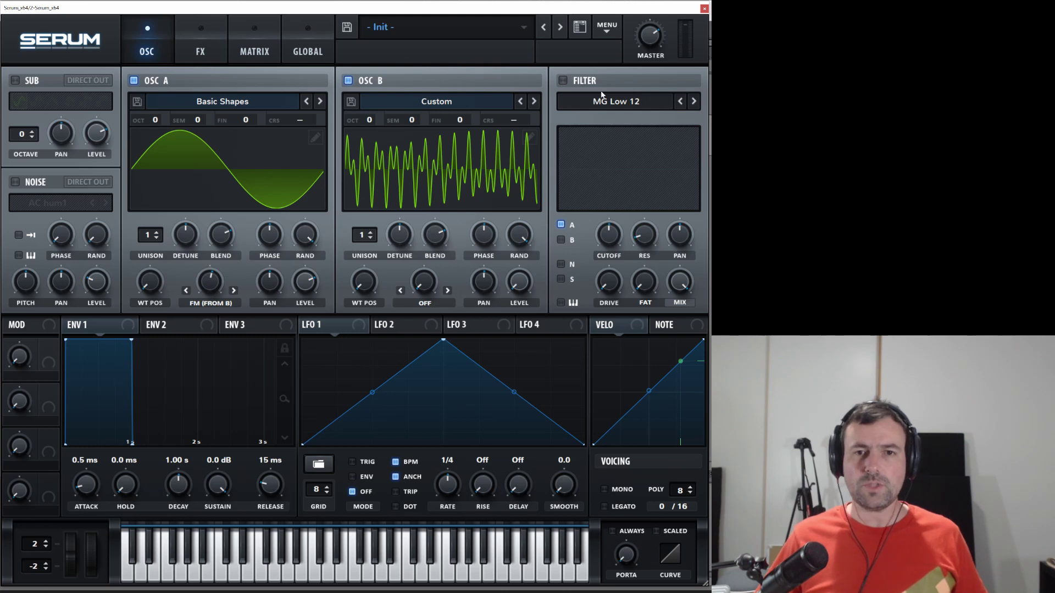
Enable the MG Low 12 filter, raising its cutoff and slightly increasing its resonance and drive.
left_click(563, 81)
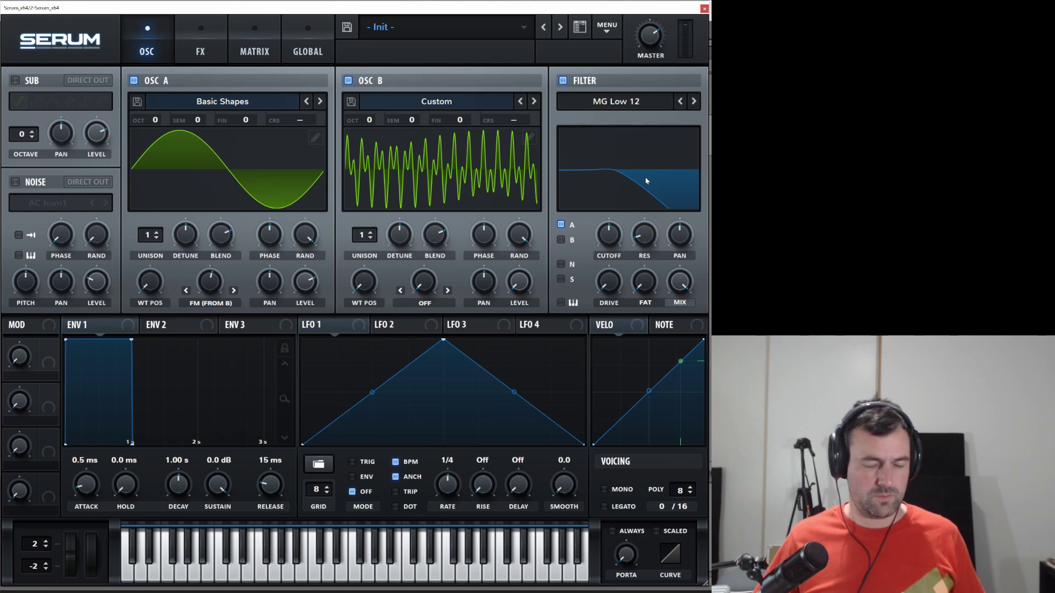
mouse_move(620, 230)
left_mouse_down()
mouse_move(618, 193)
mouse_move(623, 280)
mouse_move(620, 251)
mouse_move(611, 278)
mouse_move(640, 235)
left_mouse_up()
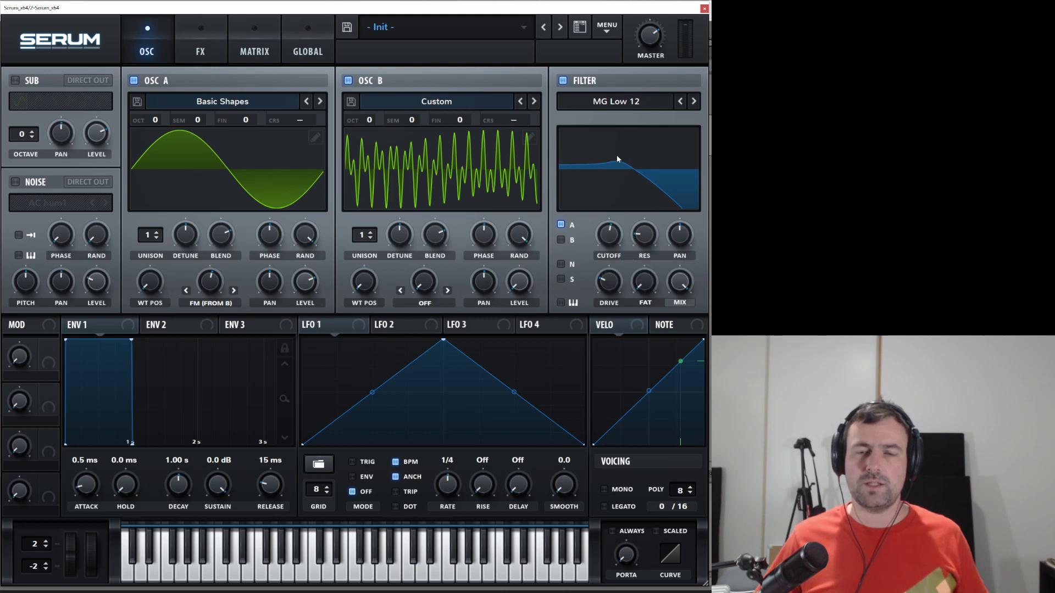
left_click_drag(610, 226, 610, 225)
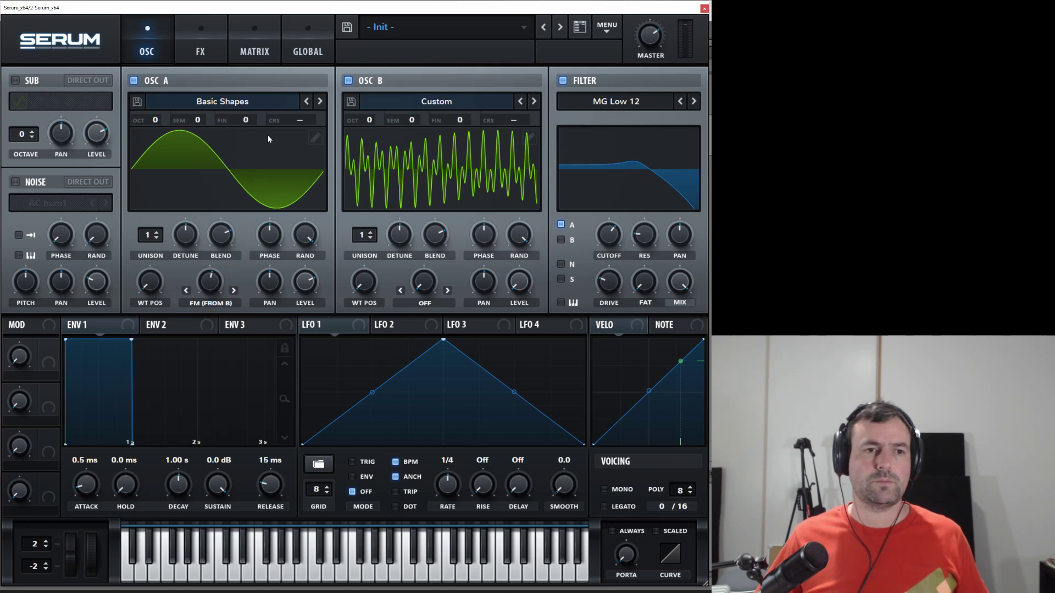
Enable the Distortion effect and set its type to X-Shaper.
left_click(217, 62)
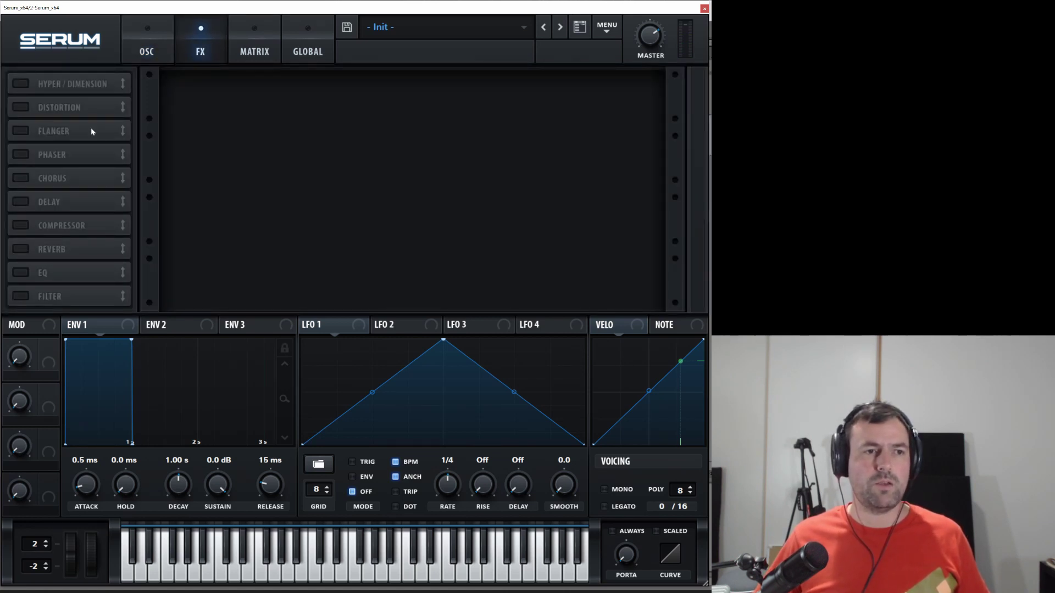
left_click(19, 107)
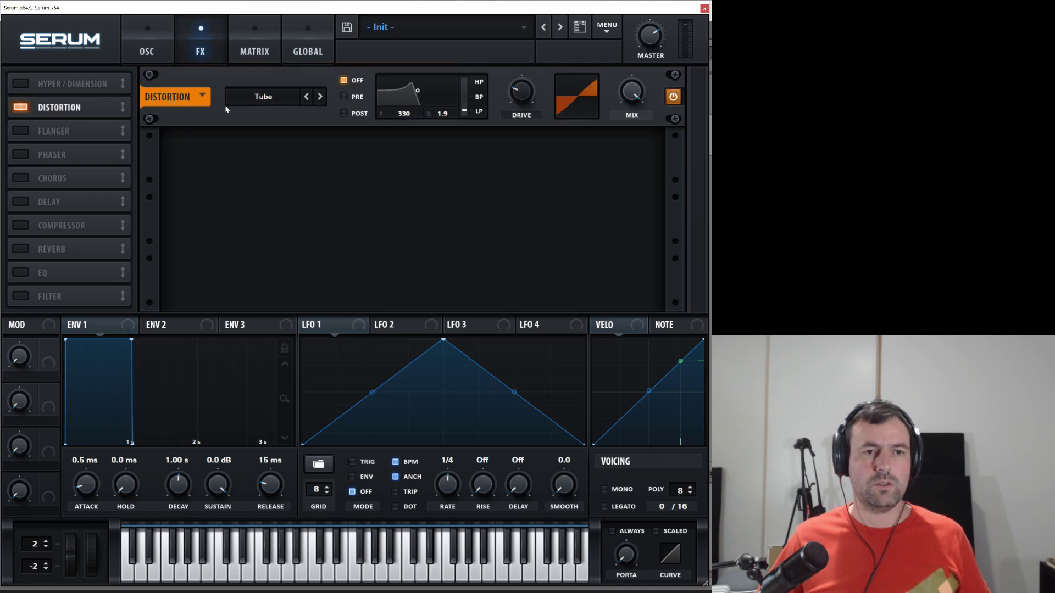
left_click(272, 97)
left_click(271, 213)
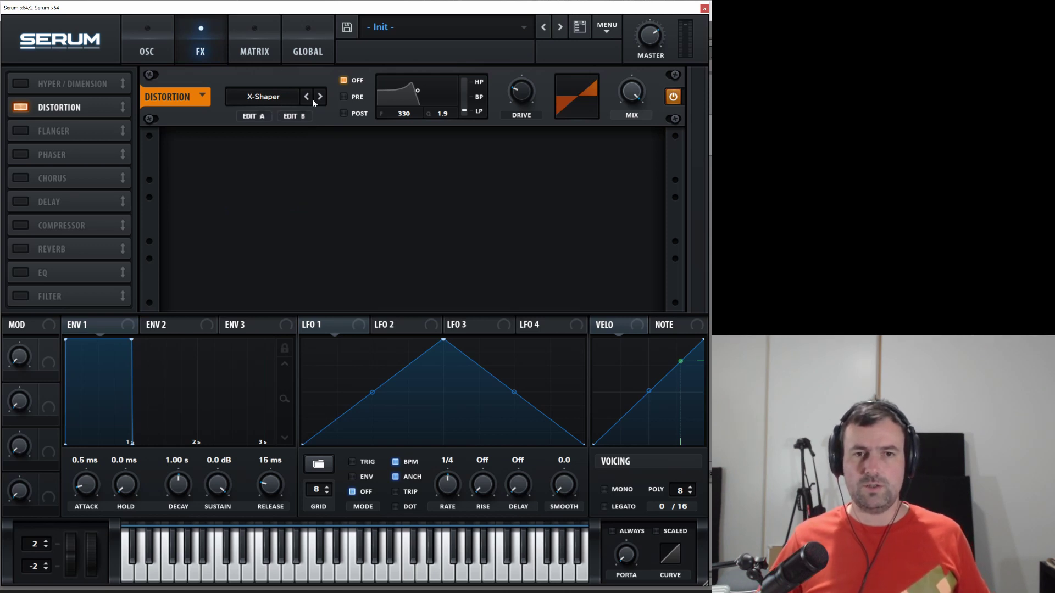
Try the distortion drive at various amounts, including 64%, and set it to 0%.
left_click_drag(526, 95, 514, 182)
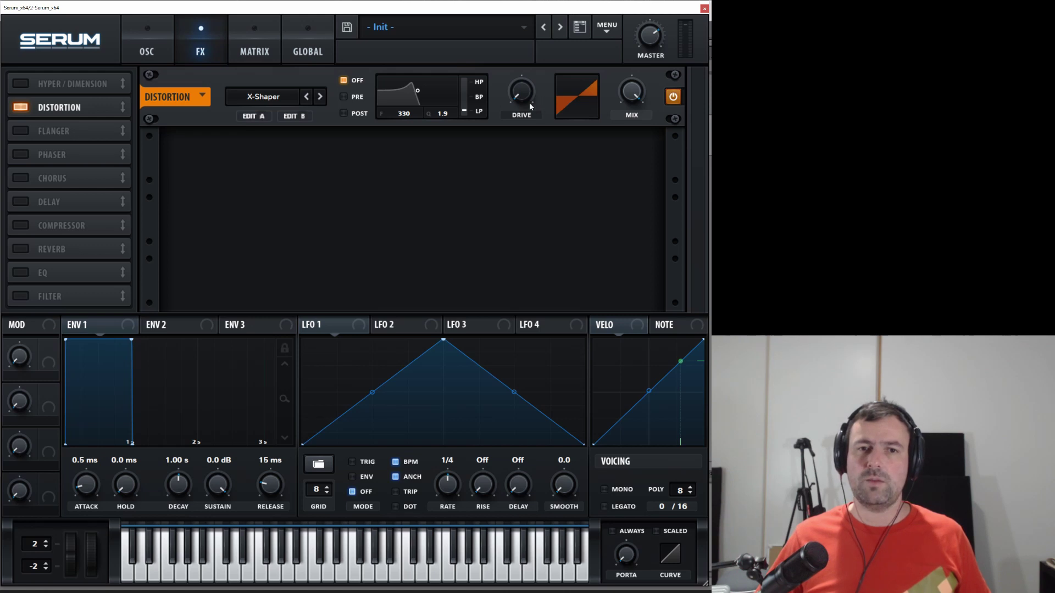
scroll(525, 93, "up", 5)
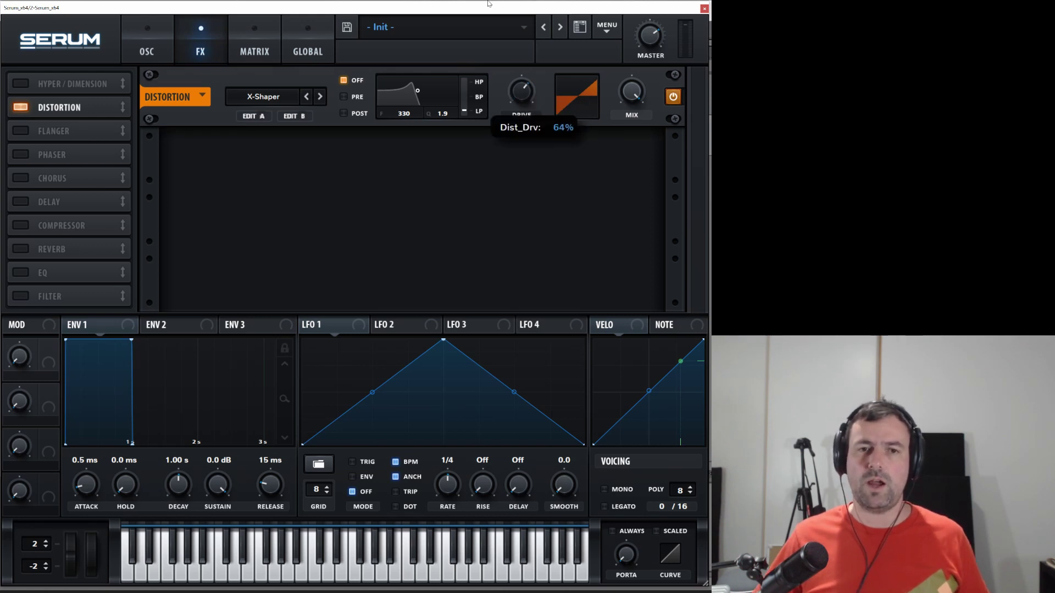
left_click_drag(526, 99, 533, 218)
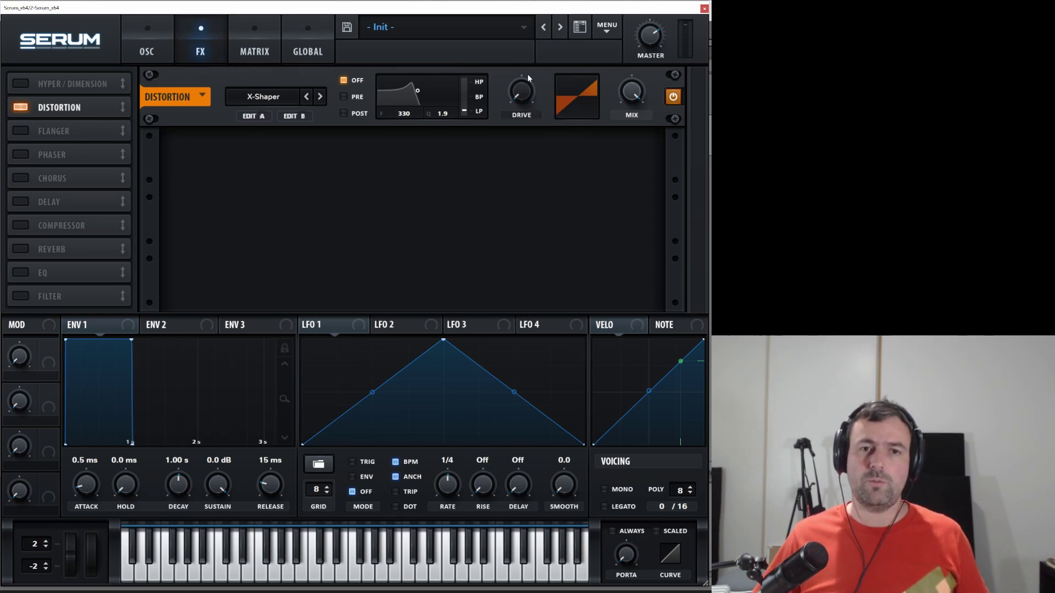
Open the X-Shaper's curve A and bend its midpoint up to the maximum for a steep rise.
left_click(253, 117)
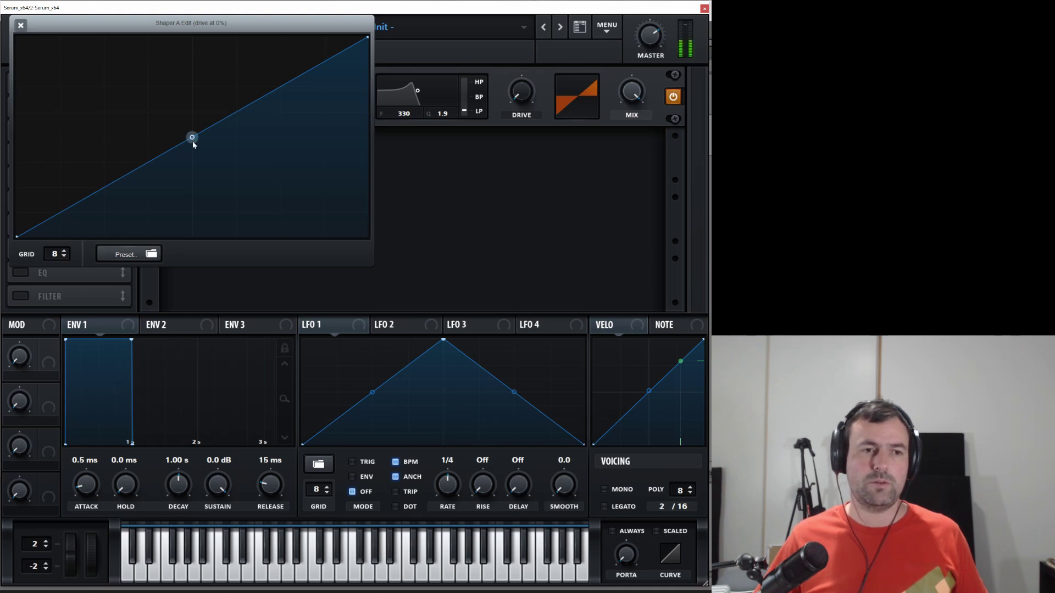
left_click_drag(192, 141, 187, 65)
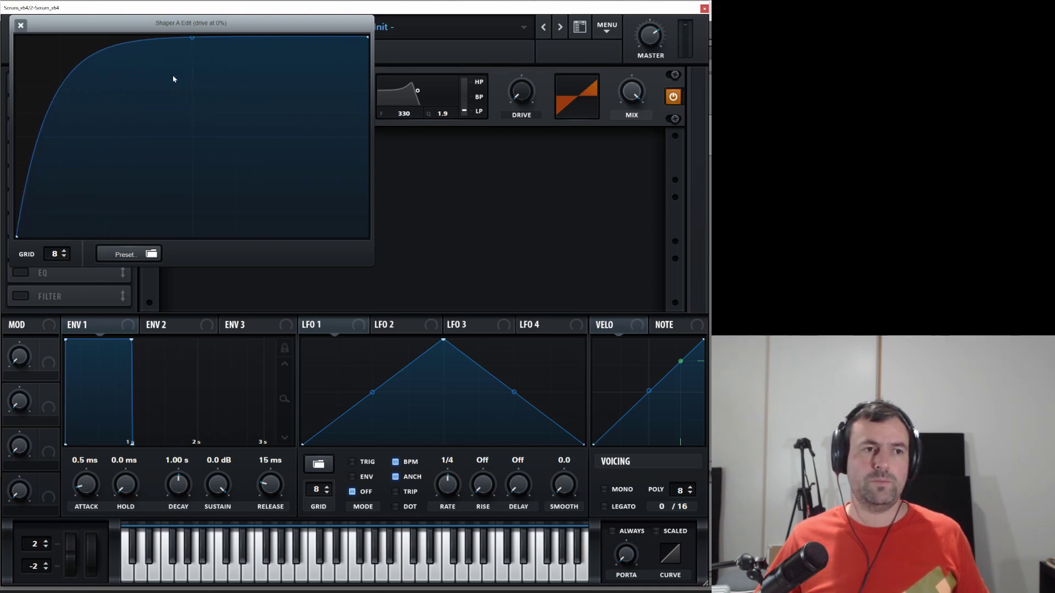
Close the shaper editor, lower the filter cutoff to a dark setting and assign LFO 1 to modulate it.
left_click(21, 26)
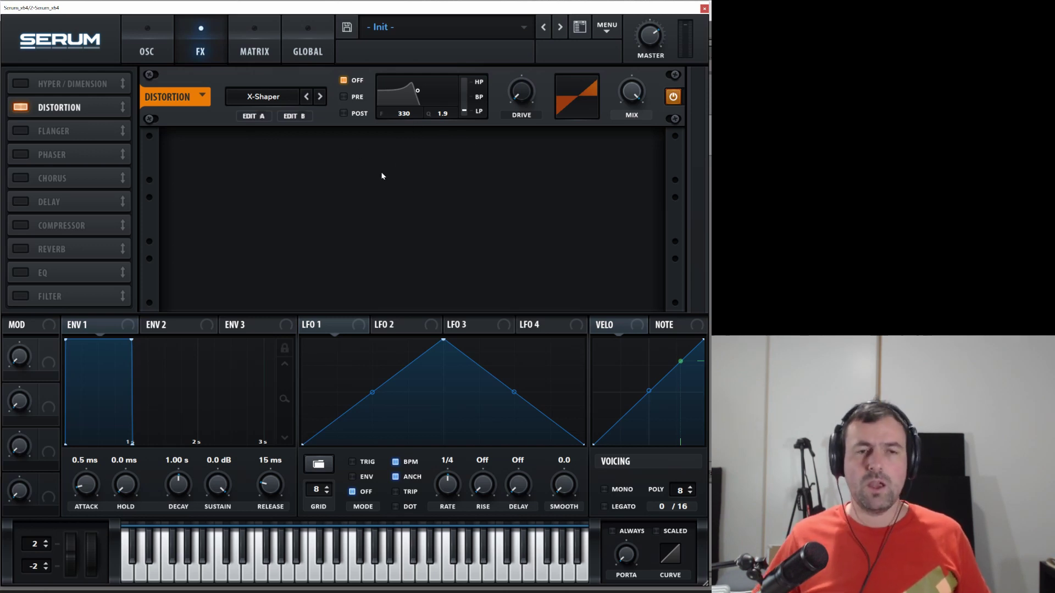
left_click(157, 52)
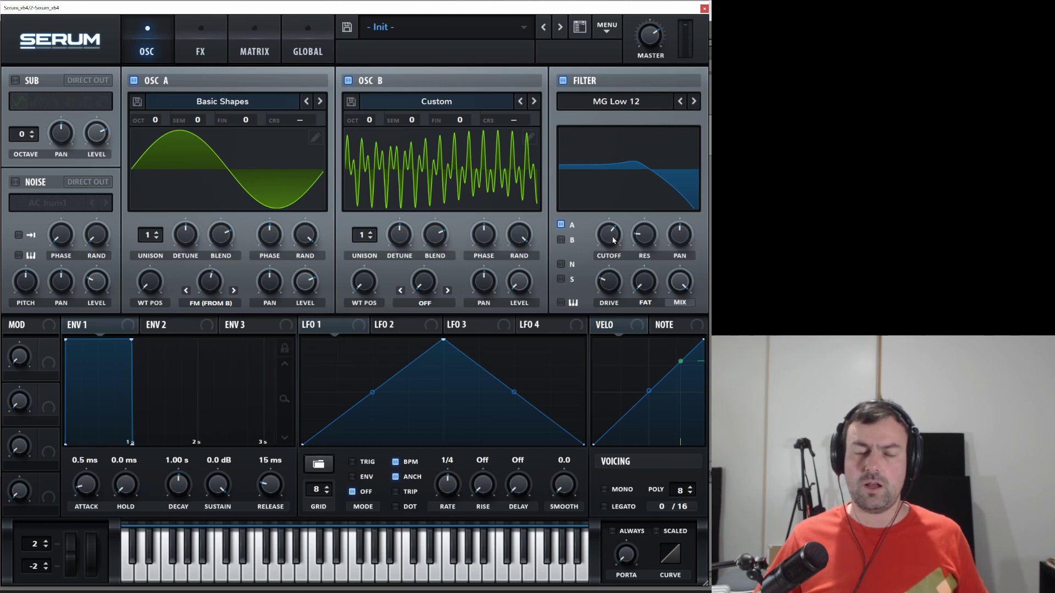
left_click_drag(613, 237, 624, 284)
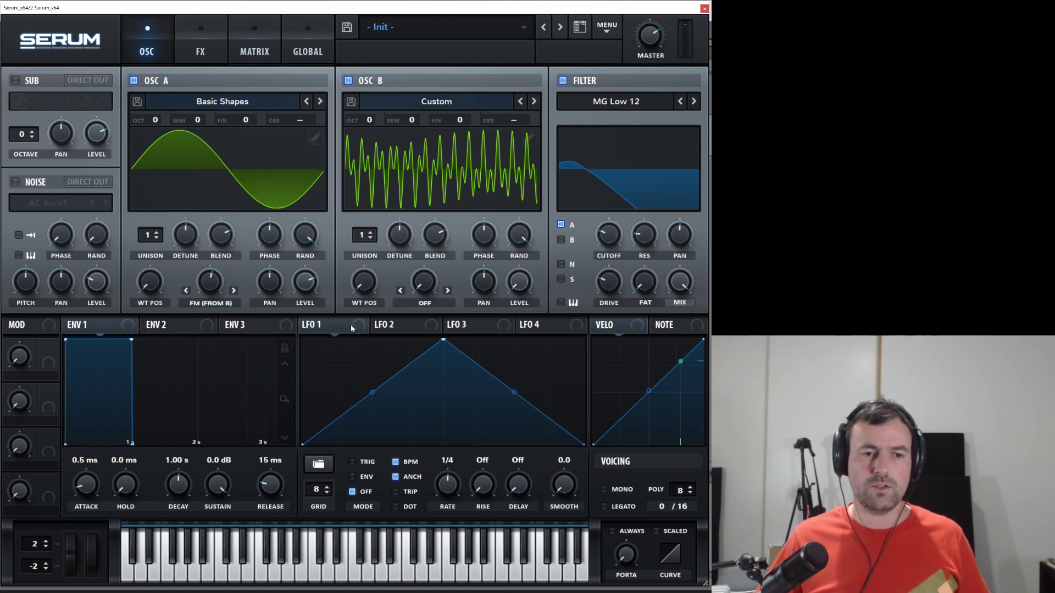
left_click_drag(350, 328, 602, 242)
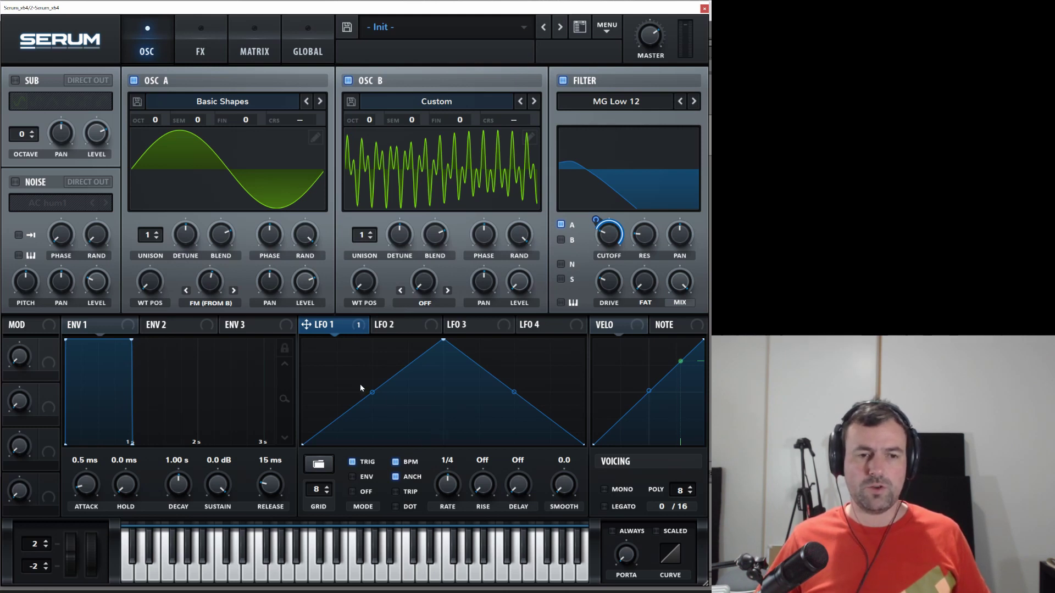
Reshape LFO 1 into two sharp early peaks with low valleys, followed by an upward-bowed rise ending at maximum.
double_click(330, 341)
double_click(355, 429)
double_click(377, 343)
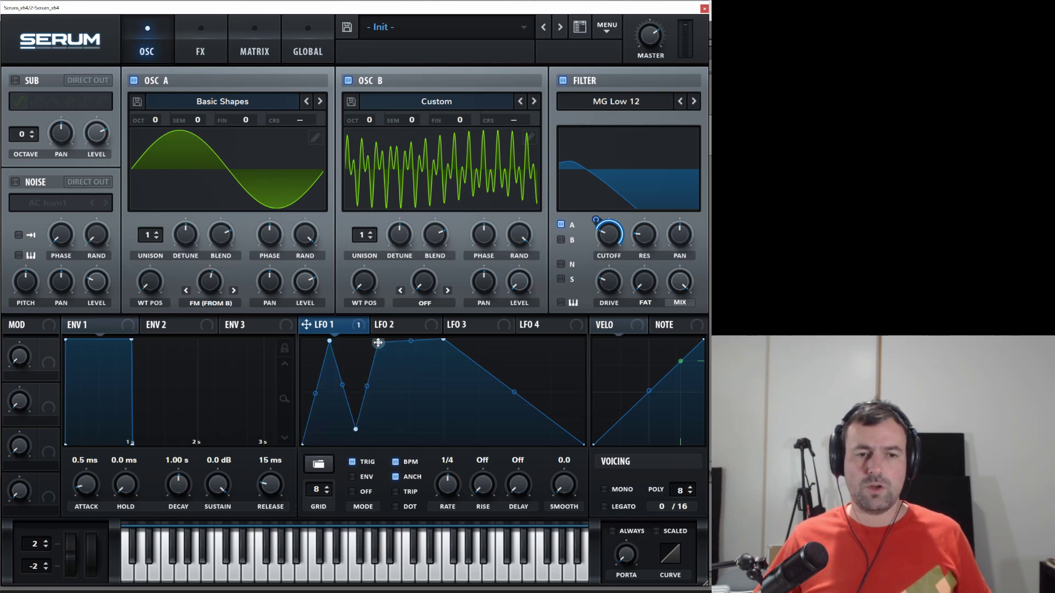
double_click(418, 429)
left_click_drag(444, 345, 582, 340)
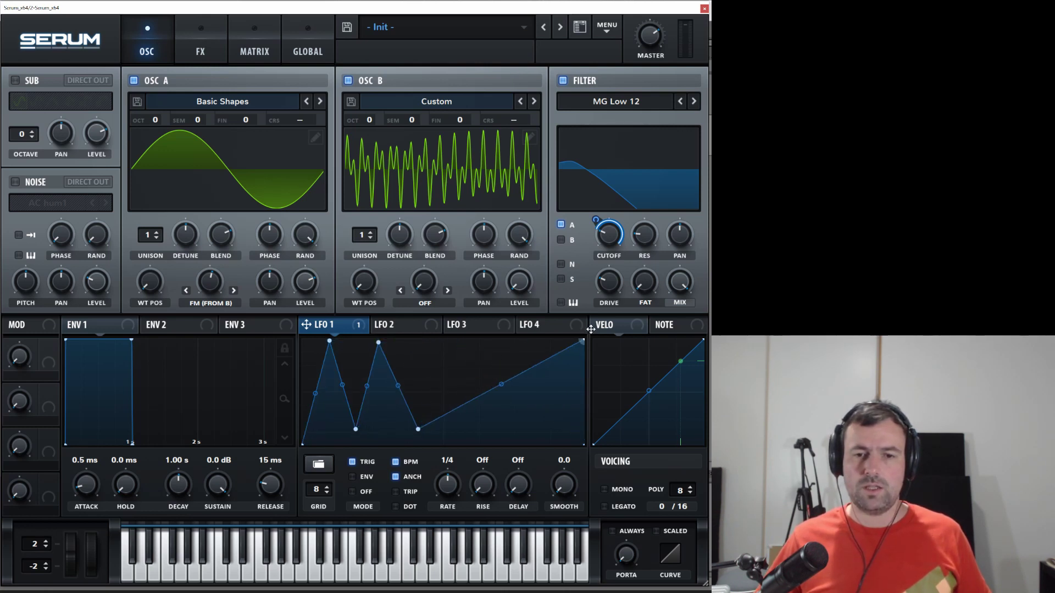
left_click_drag(506, 377, 504, 353)
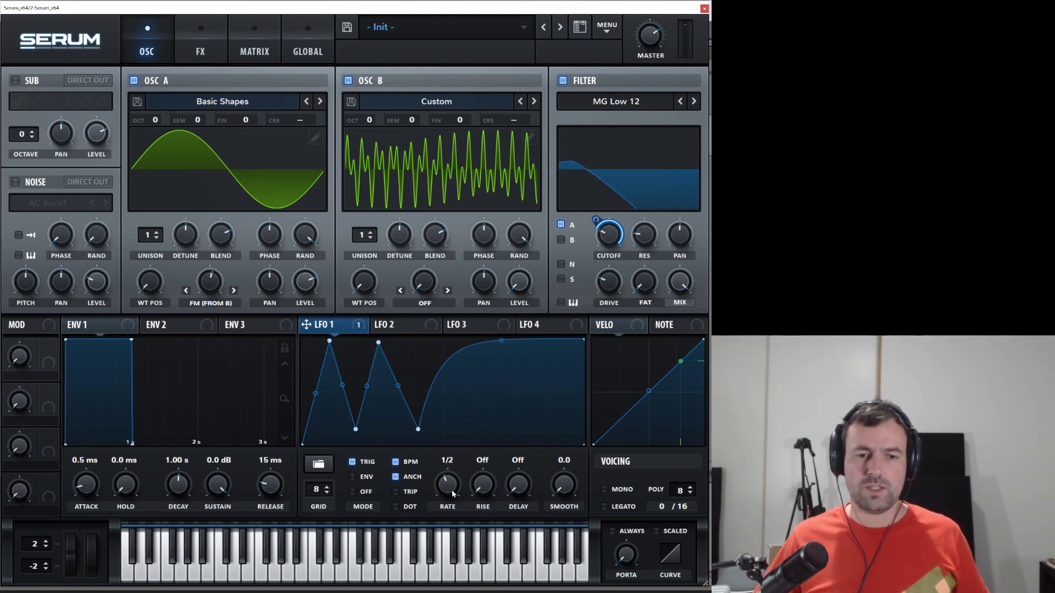
Set LFO 1's rate to 2 bar and bow the slopes of its two peaks inward.
left_click_drag(453, 493, 455, 505)
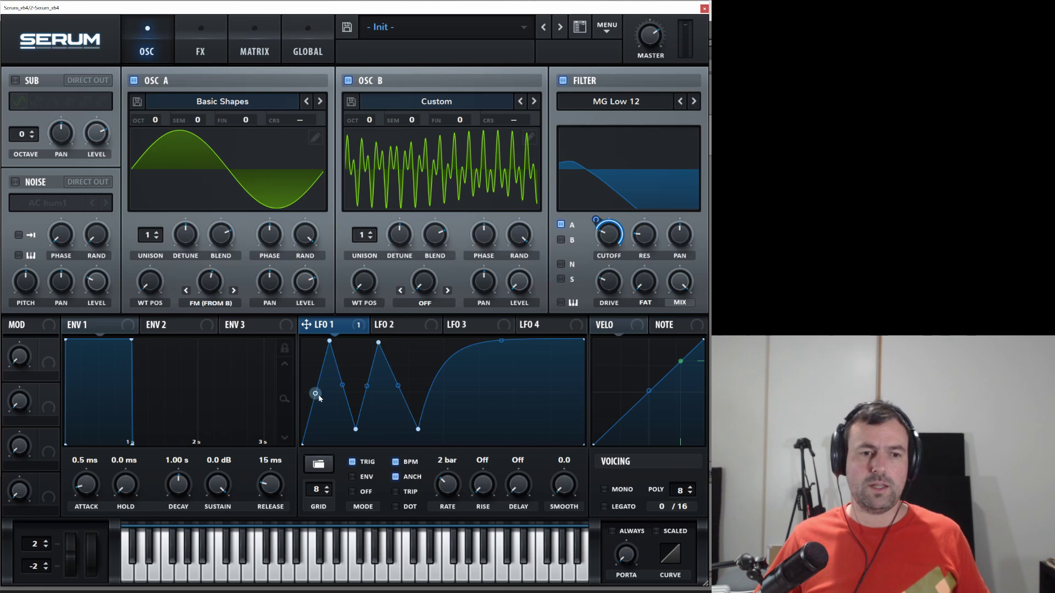
left_click_drag(318, 395, 391, 399)
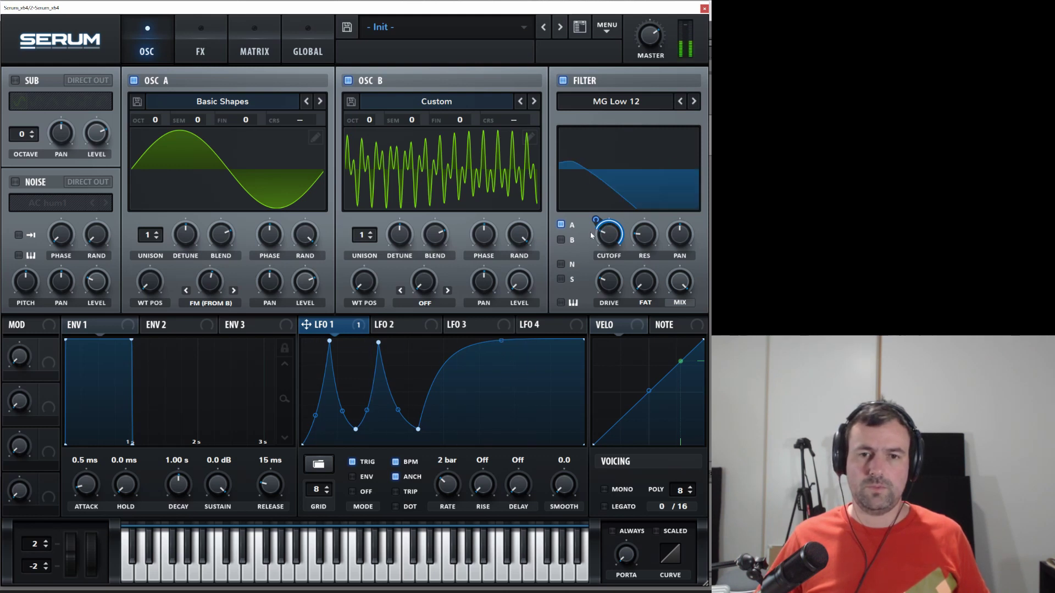
Slightly reduce LFO 1's cutoff modulation and oscillator A's FM amount, and soften the curve of the LFO's final rise.
mouse_move(598, 227)
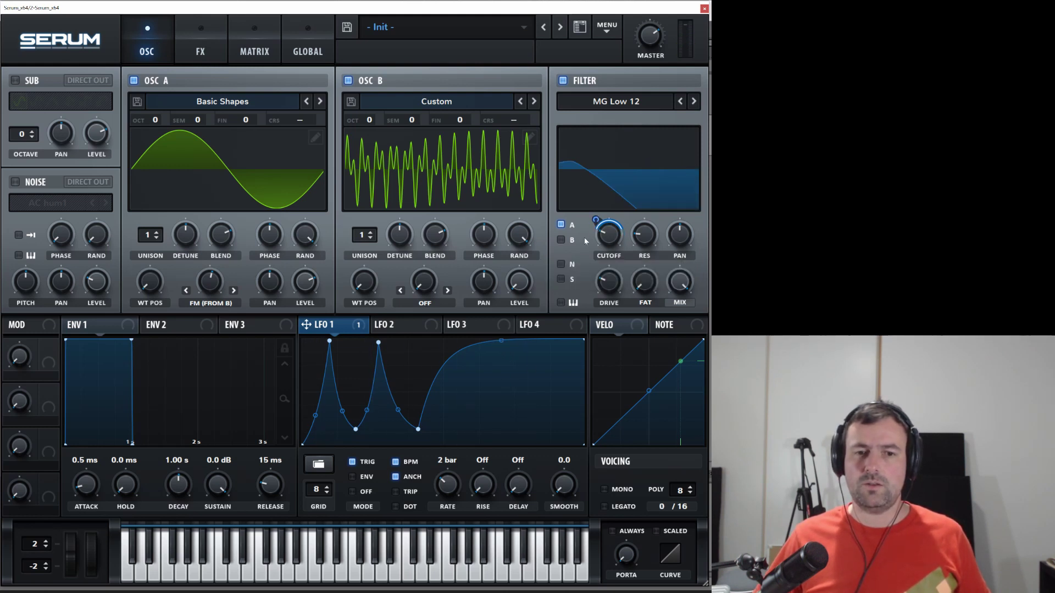
left_click_drag(501, 341, 507, 365)
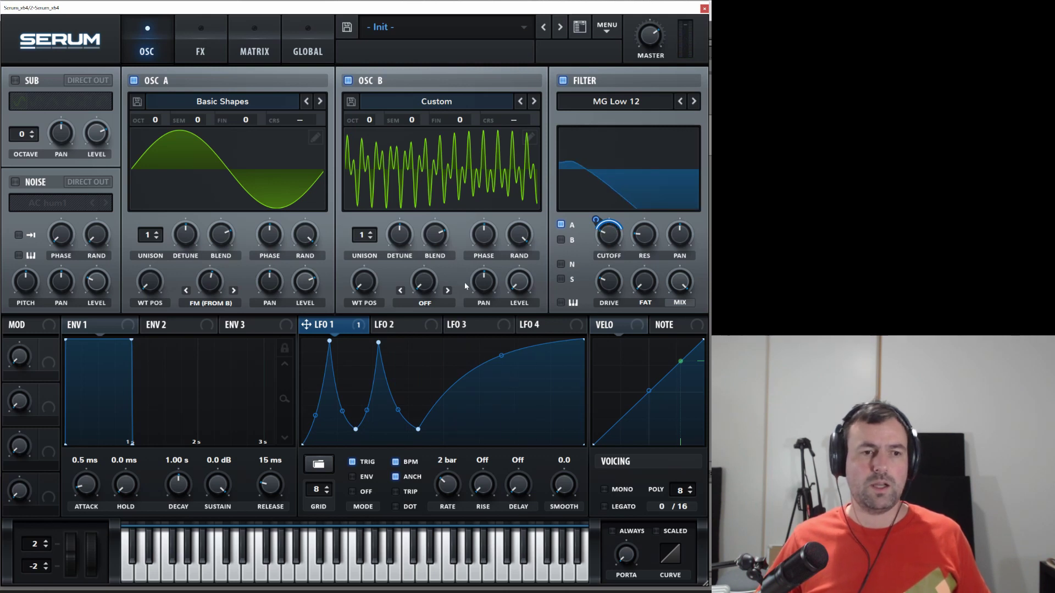
right_click(213, 283)
key("Escape")
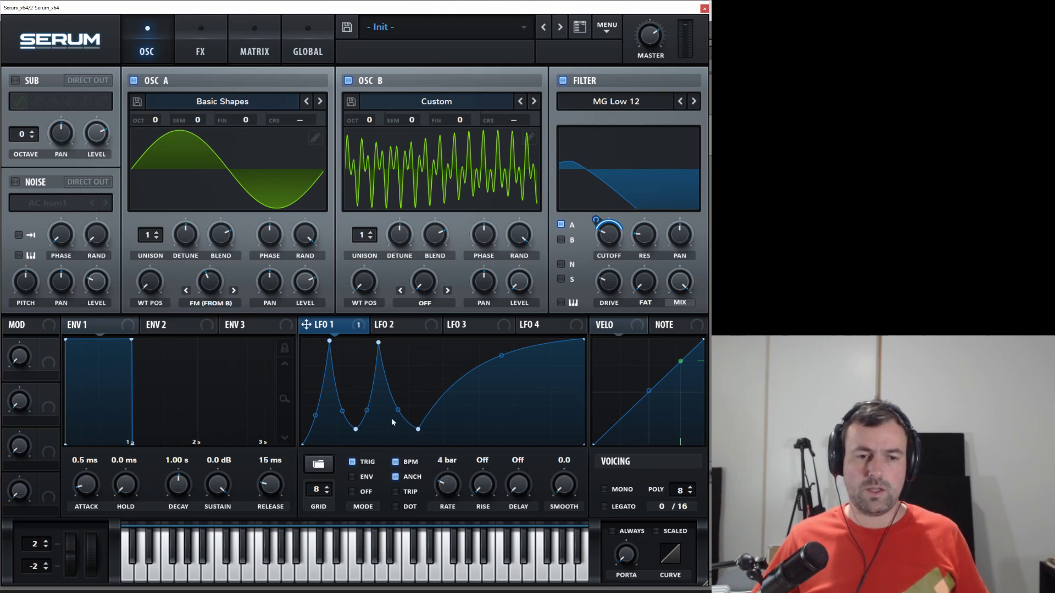
With LFO 1's rate at 4 bar, shift its two peaks and valleys closer to the start of the cycle.
left_click_drag(355, 429, 341, 432)
left_click_drag(330, 341, 312, 344)
left_click_drag(378, 342, 347, 344)
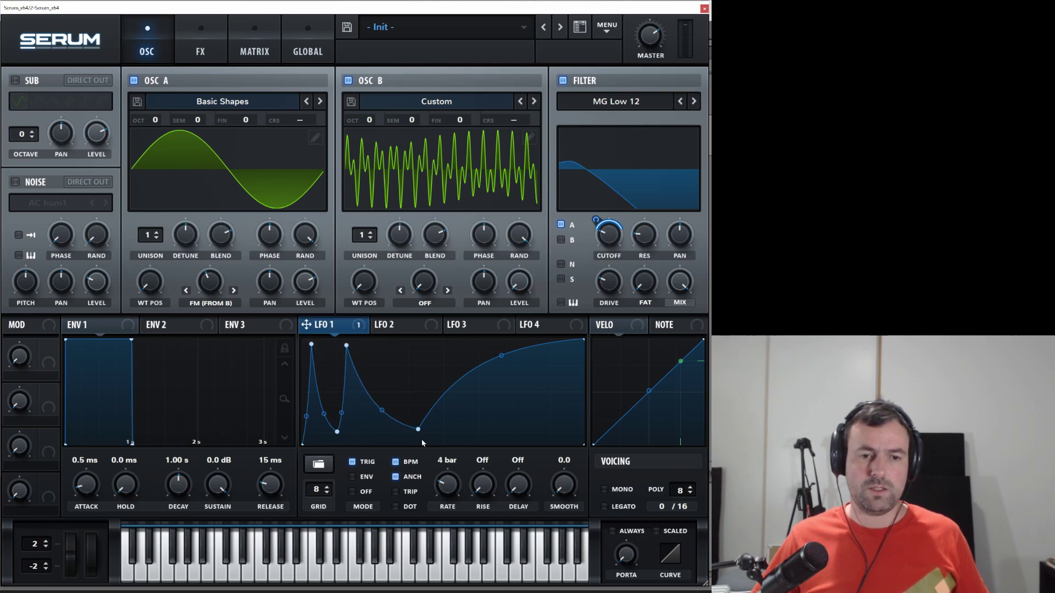
left_click_drag(419, 429, 374, 431)
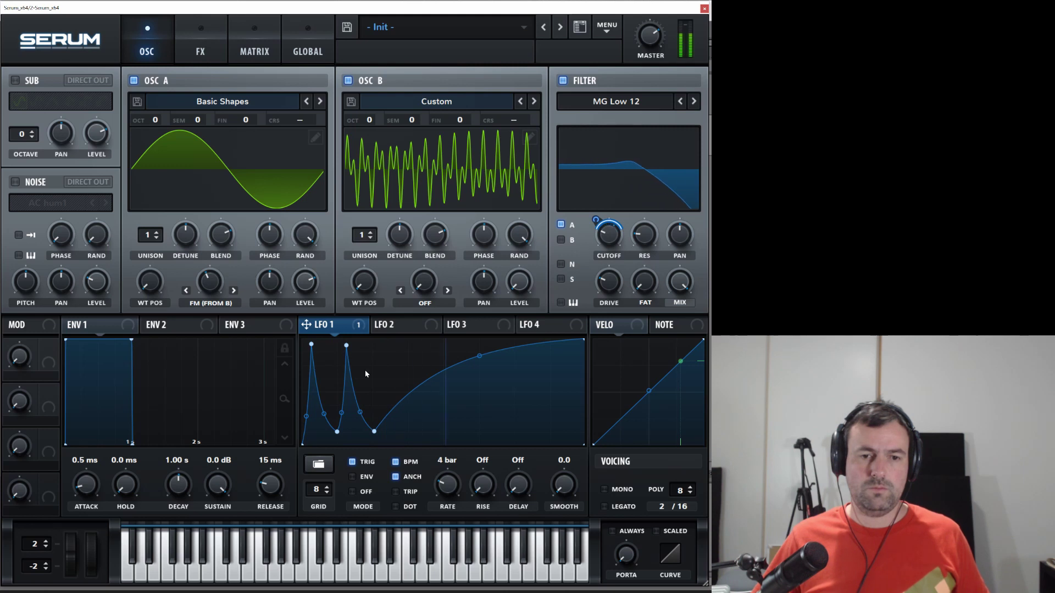
left_click_drag(374, 431, 391, 431)
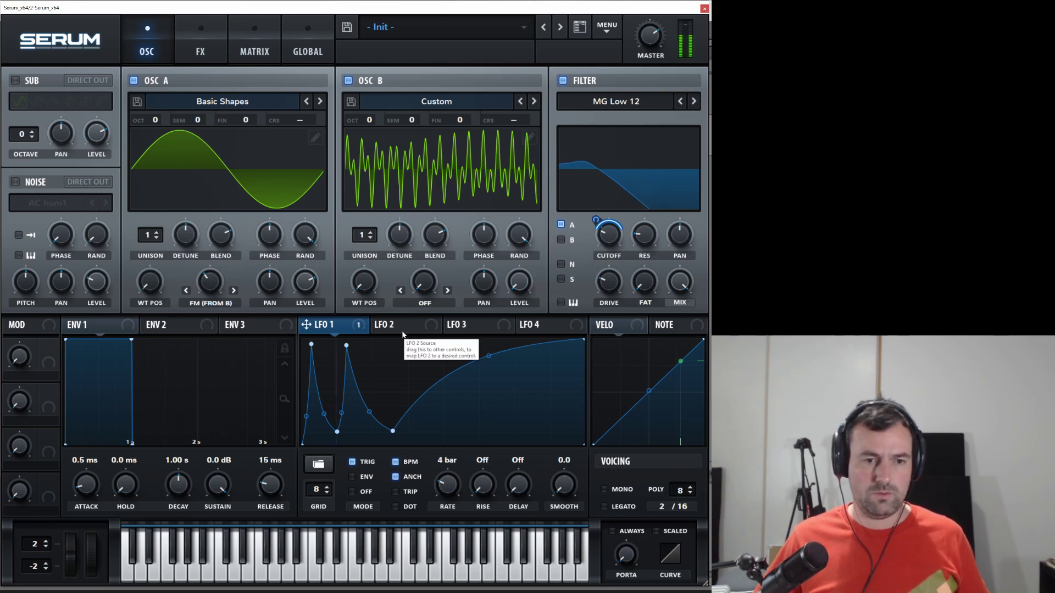
left_click_drag(346, 345, 358, 347)
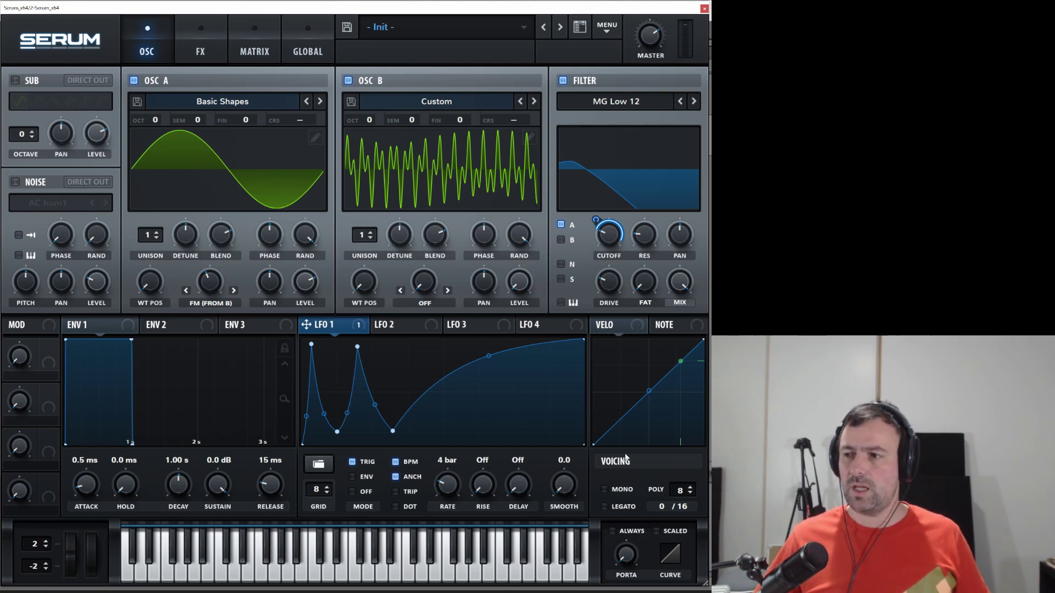
Enable mono and legato voicing and raise the portamento time.
left_click(605, 490)
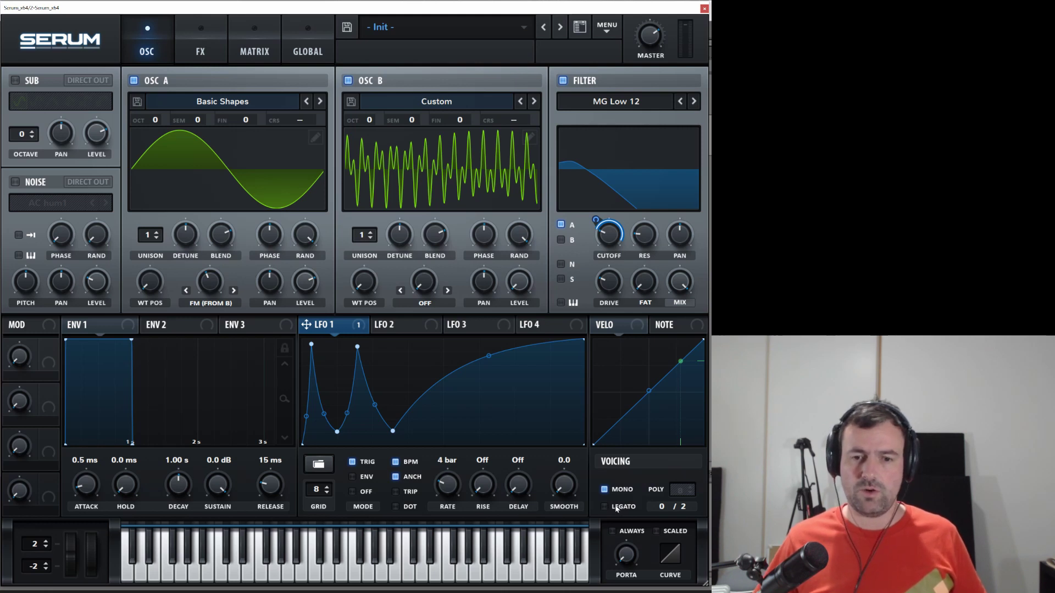
mouse_move(642, 549)
left_mouse_down()
mouse_move(641, 492)
mouse_move(630, 561)
left_mouse_up()
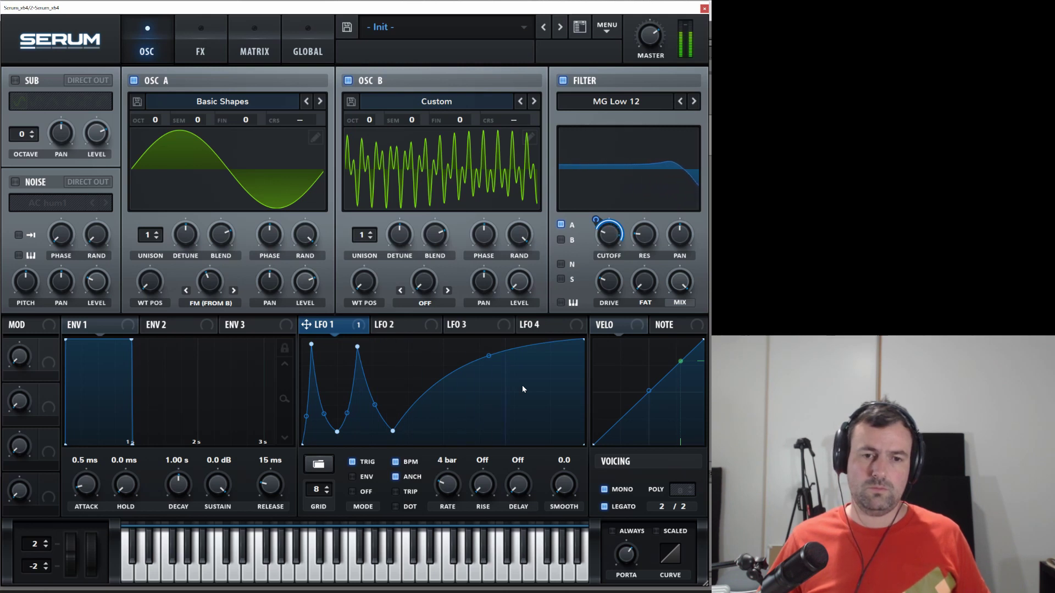
Set LFO 1's rate to 2 bar and spread its two peaks and valleys further into the cycle.
left_click_drag(456, 493, 455, 490)
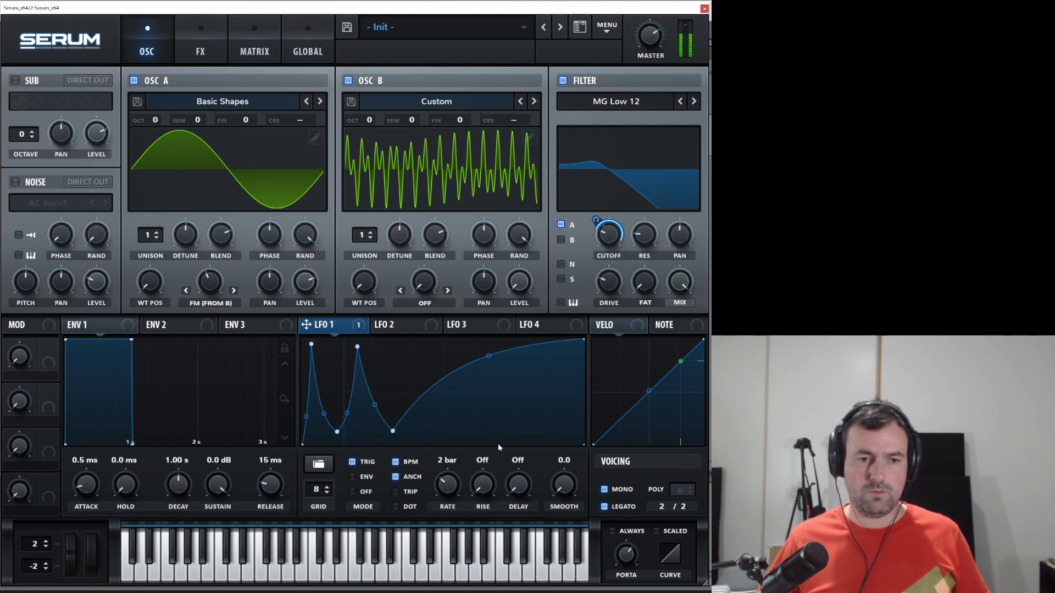
left_click_drag(311, 344, 337, 346)
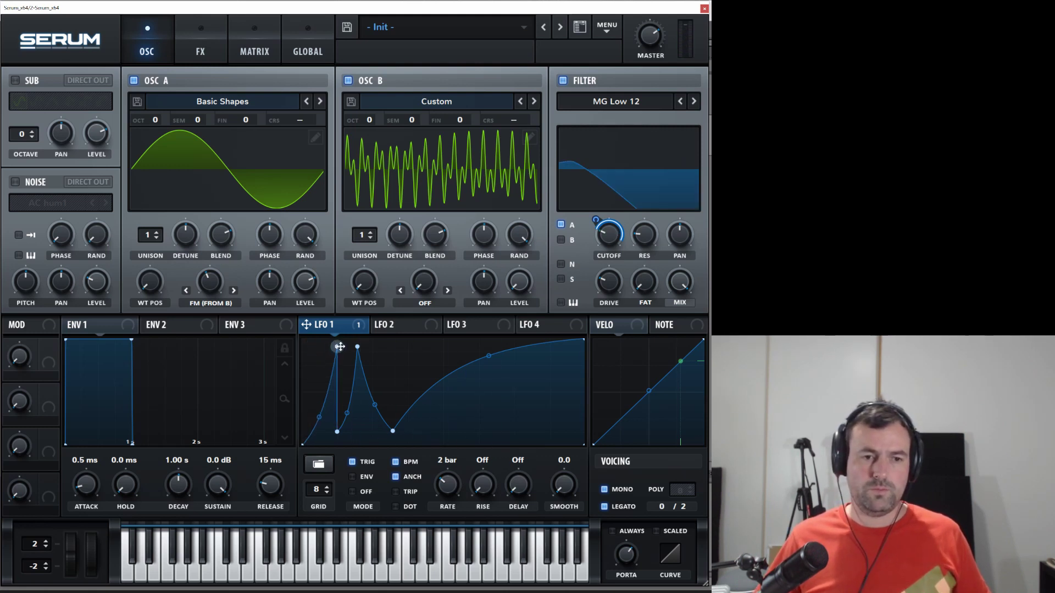
left_click_drag(337, 434, 357, 434)
left_click_drag(357, 346, 391, 349)
left_click_drag(392, 431, 426, 434)
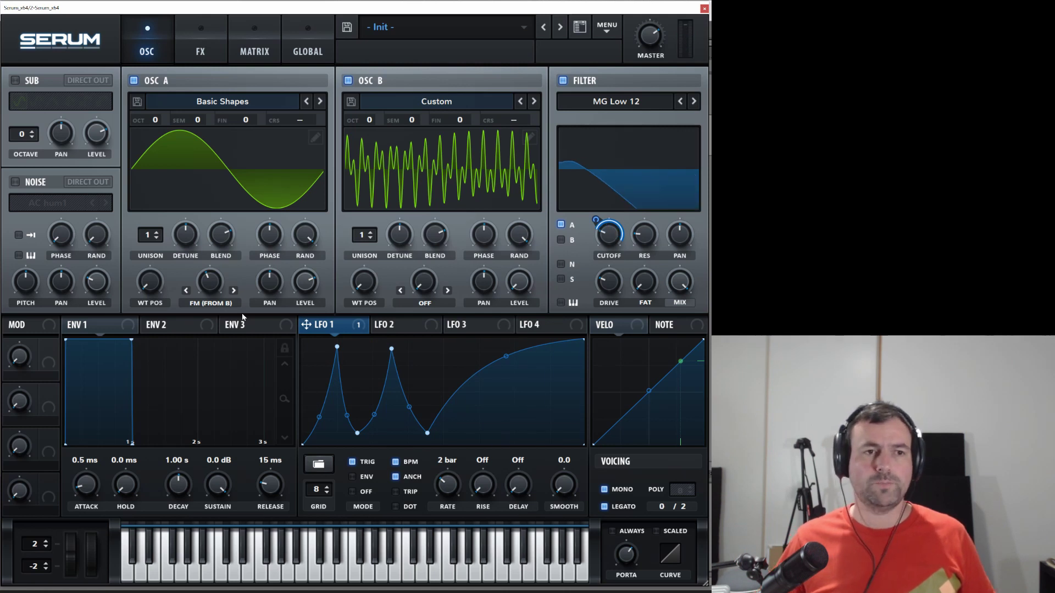
Enable Hyper/Dimension with a Hyper mix of about 22%, the minimum Dimension size and a low Dimension mix.
left_click(195, 52)
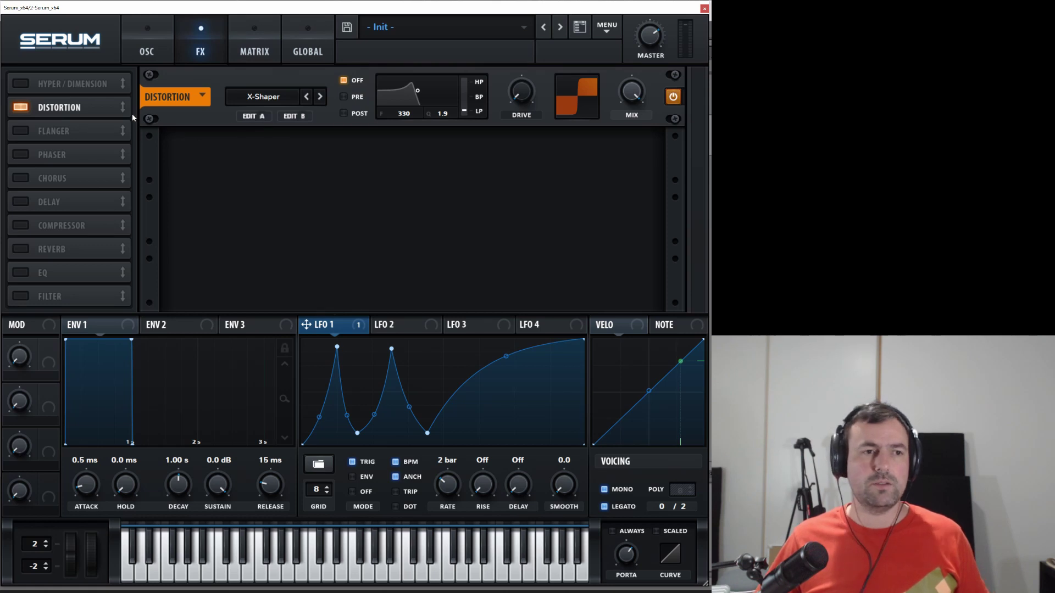
left_click(19, 83)
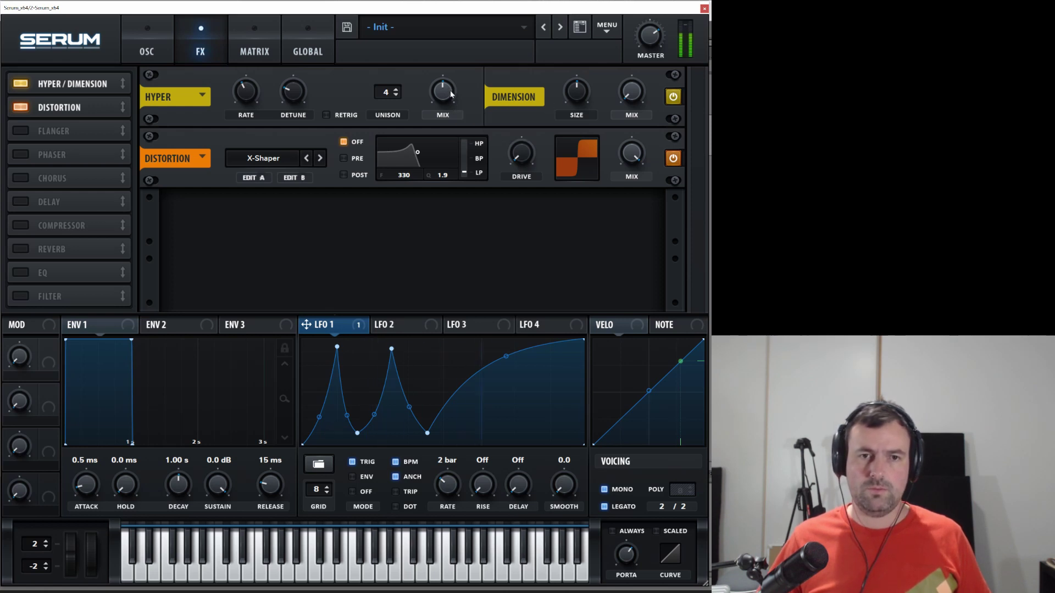
left_click_drag(445, 93, 445, 127)
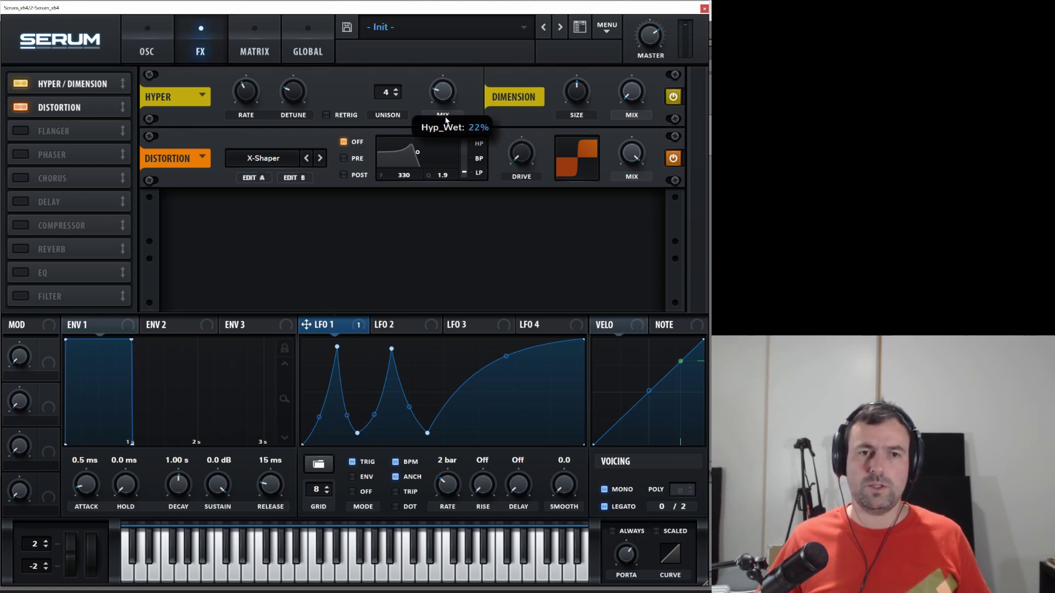
left_click_drag(576, 92, 566, 137)
left_click(635, 98)
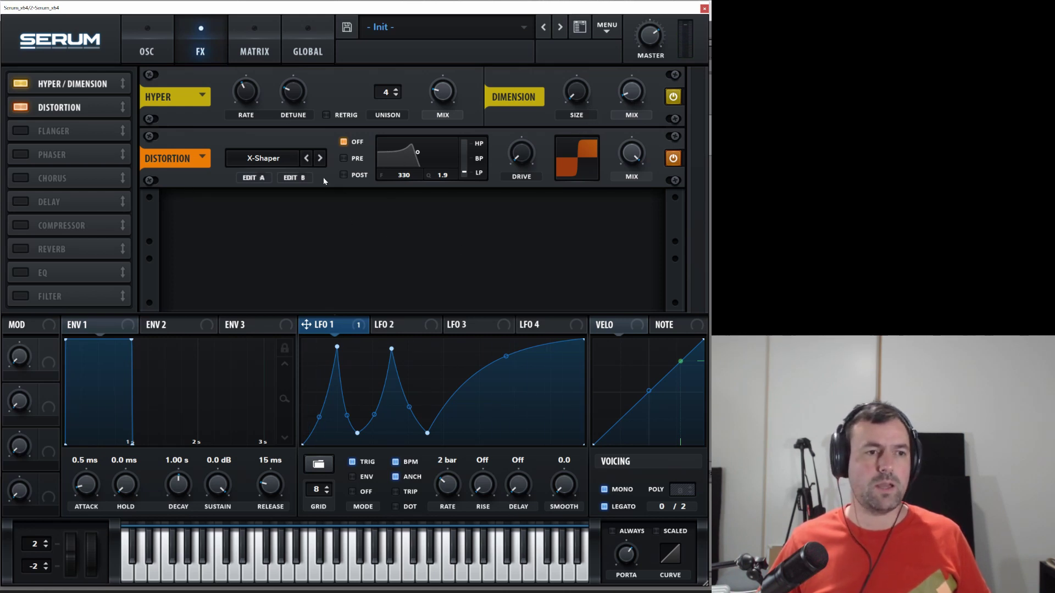
Enable the Reverb and Compressor effects and move the Compressor after the Reverb in the chain.
left_click(21, 249)
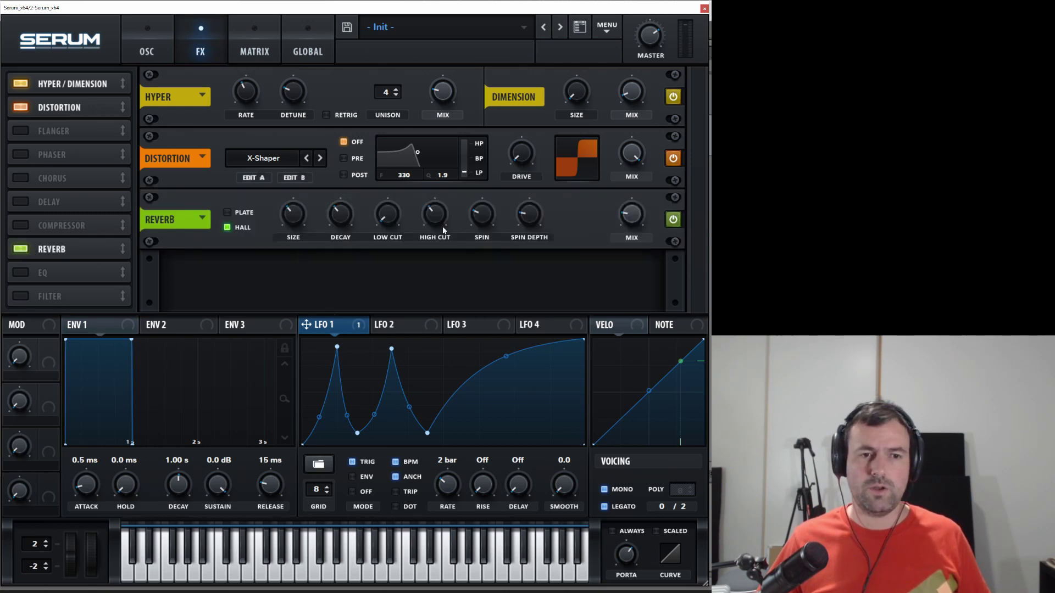
left_click(22, 230)
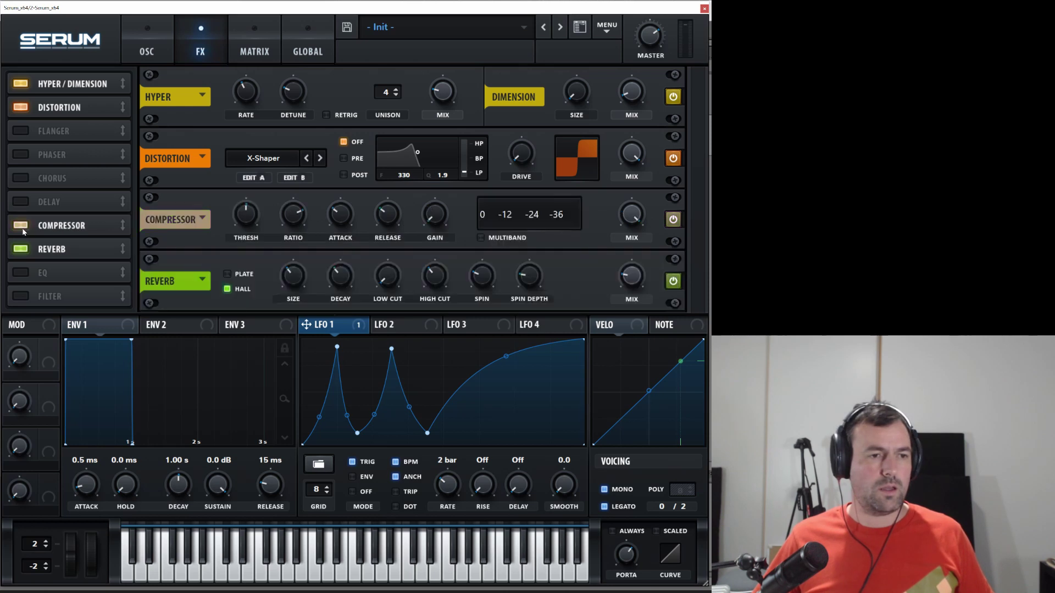
left_click_drag(87, 230, 84, 259)
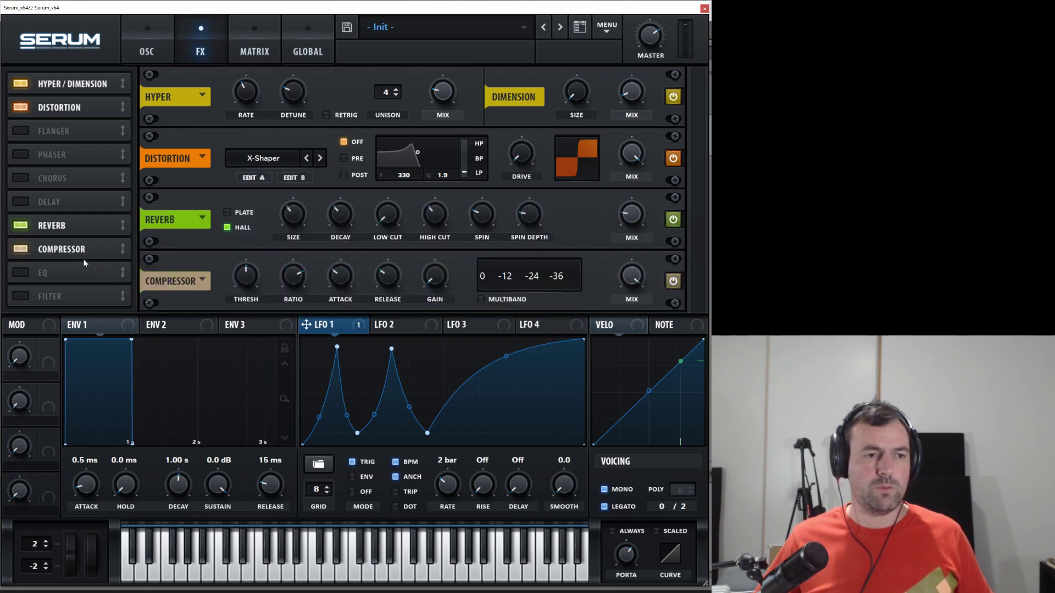
Raise the Compressor's ratio and lower its threshold.
mouse_move(295, 278)
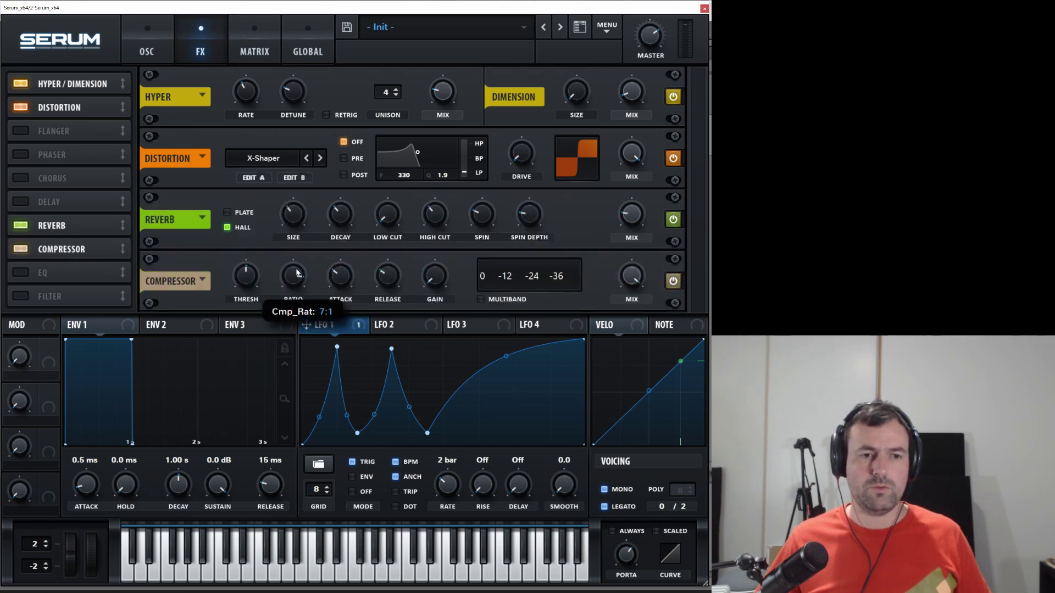
left_click_drag(247, 276, 250, 296)
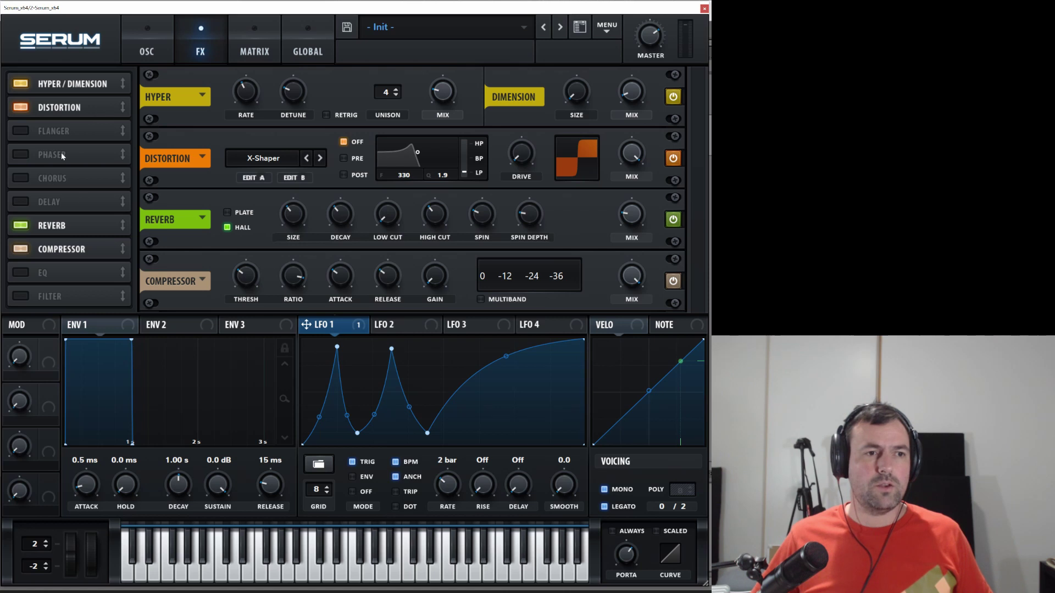
Enable the Phaser effect and lower its mix to a modest amount, leaving the Chorus off.
left_click(22, 157)
left_click(24, 177)
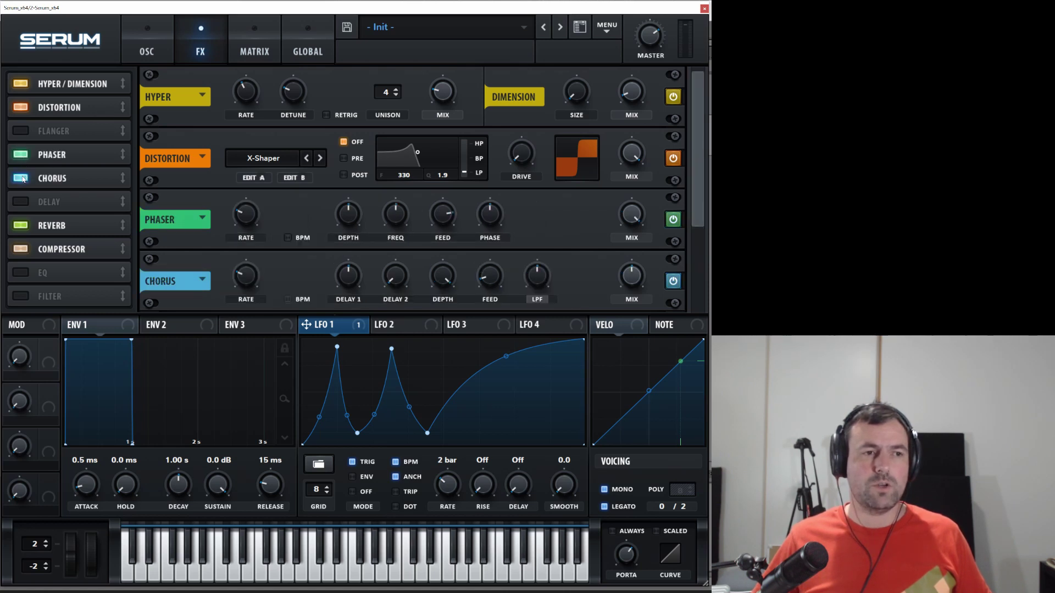
left_click(25, 177)
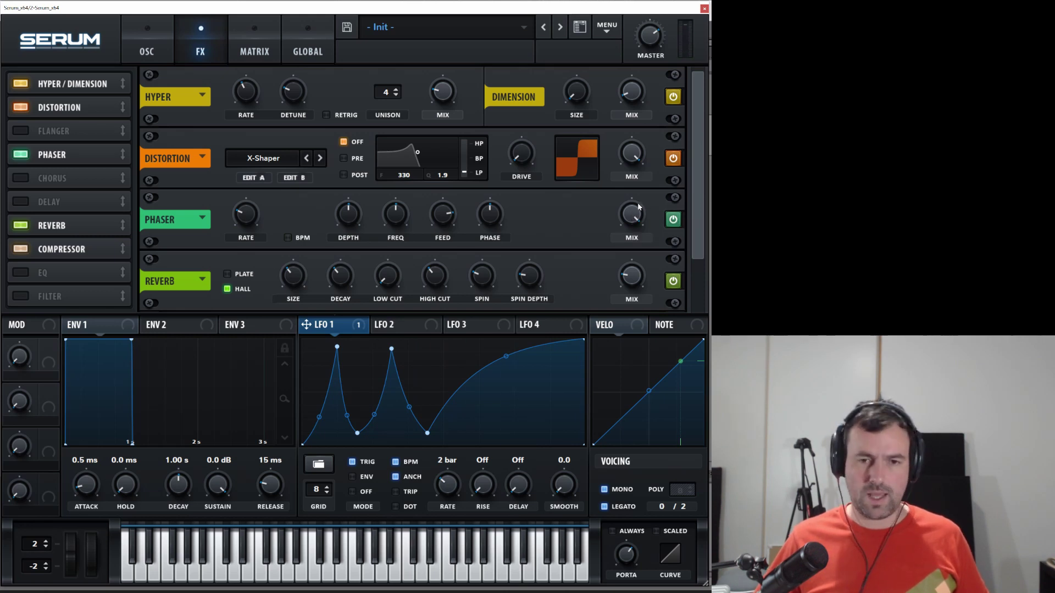
mouse_move(635, 217)
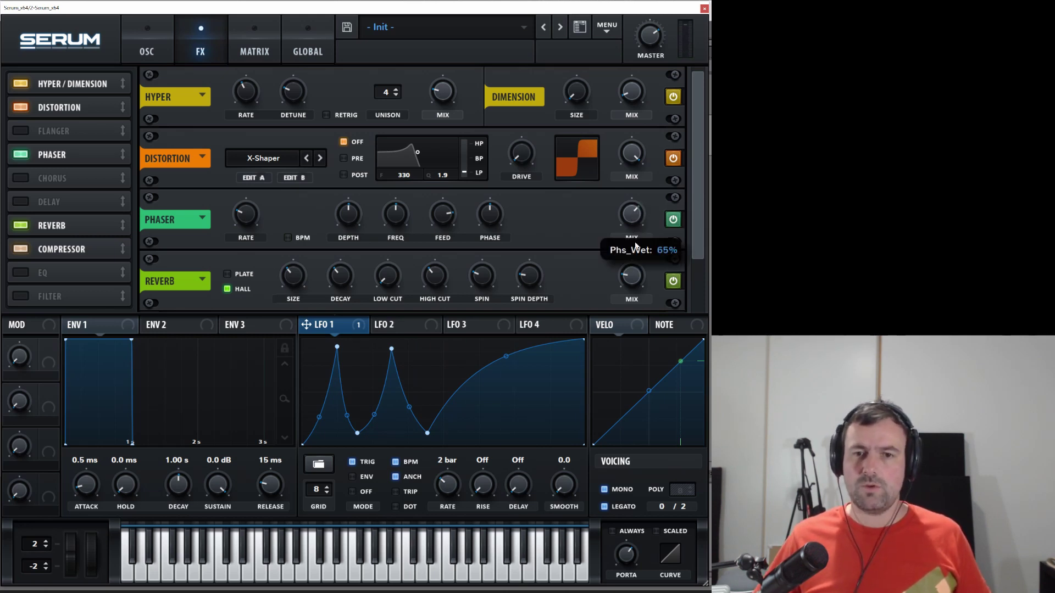
left_click_drag(635, 217, 641, 281)
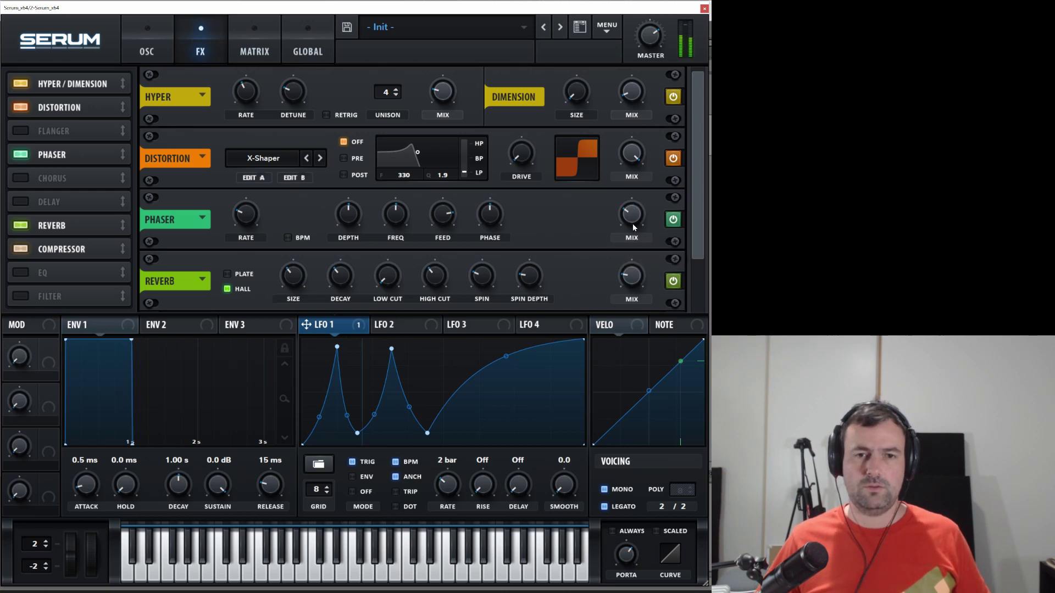
Enable the Chorus effect and lower its mix to a modest amount.
left_click(20, 178)
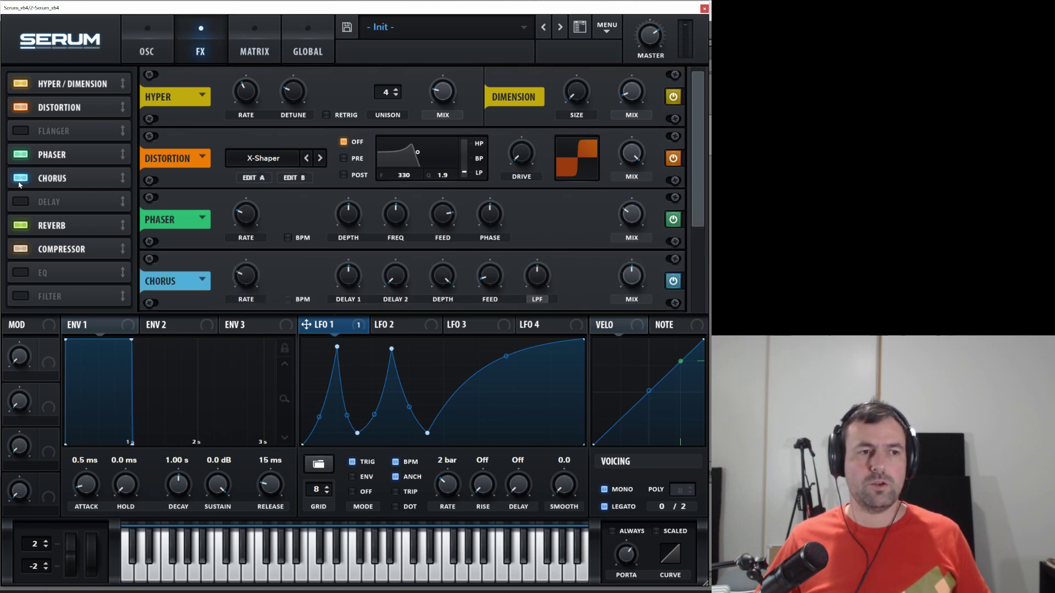
left_click_drag(697, 189, 698, 245)
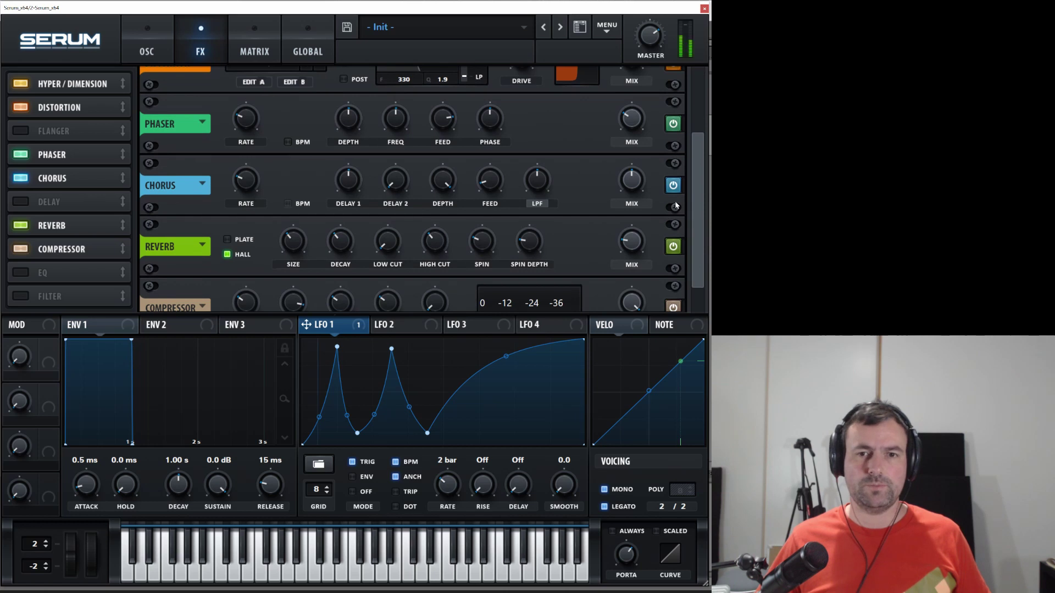
left_click_drag(643, 195, 635, 199)
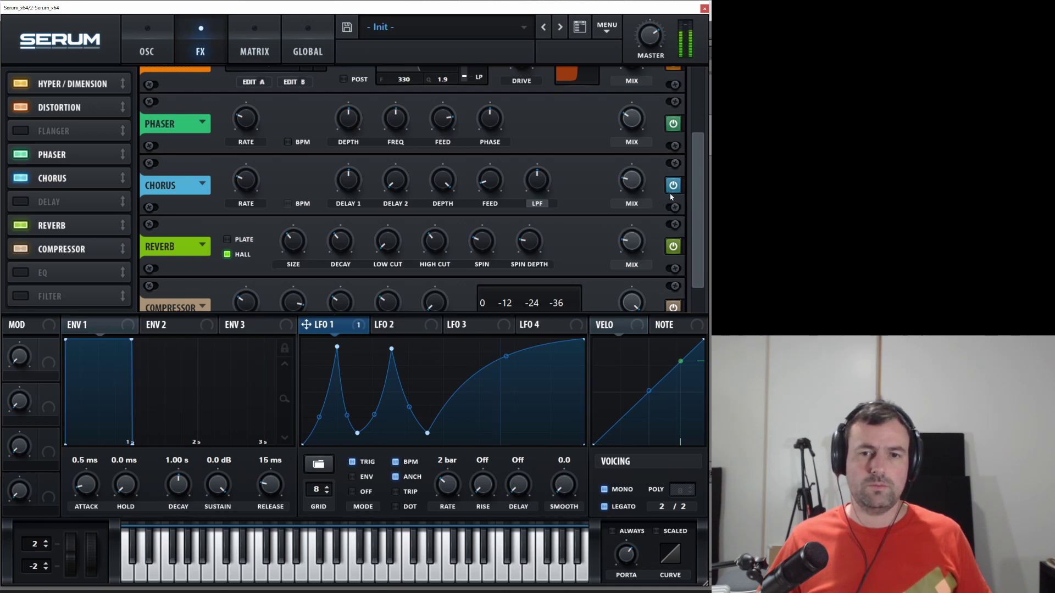
scroll(696, 208, "down", 2)
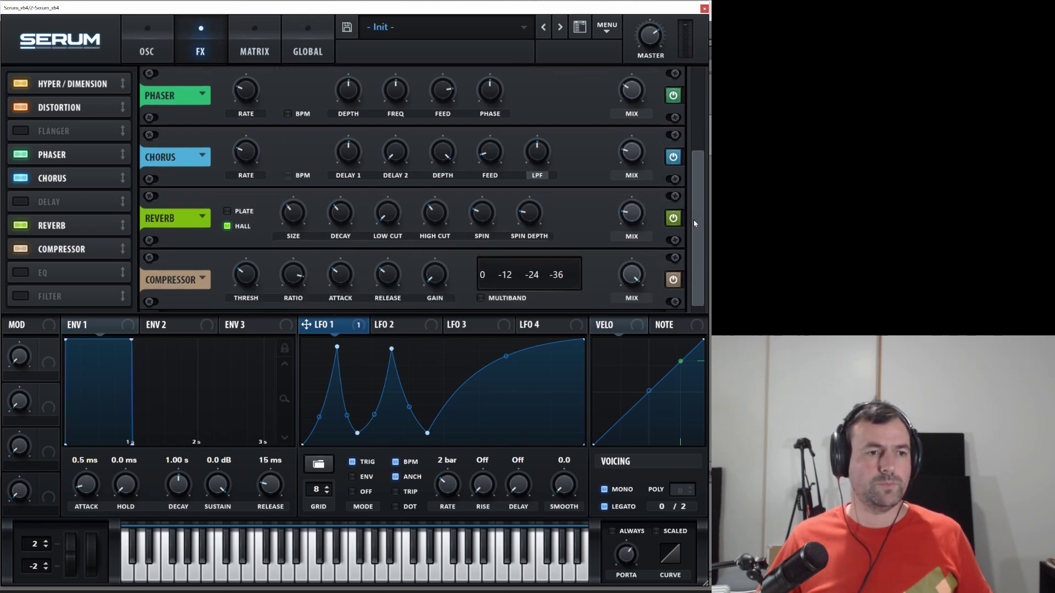
Try the EQ effect with a slight high-shelf gain boost and switch the EQ off again.
left_click(25, 274)
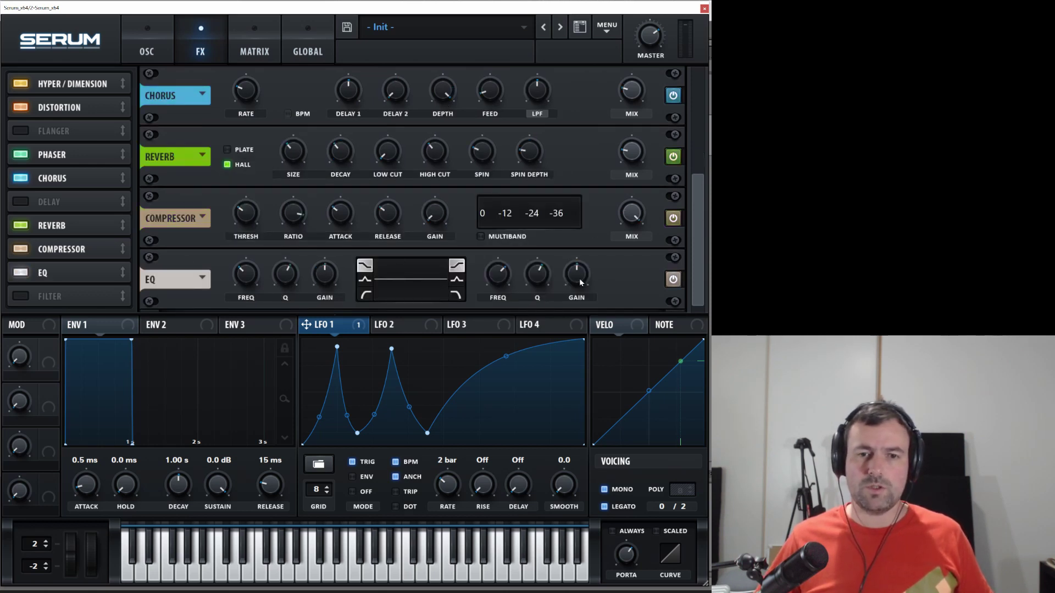
left_click_drag(579, 278, 581, 273)
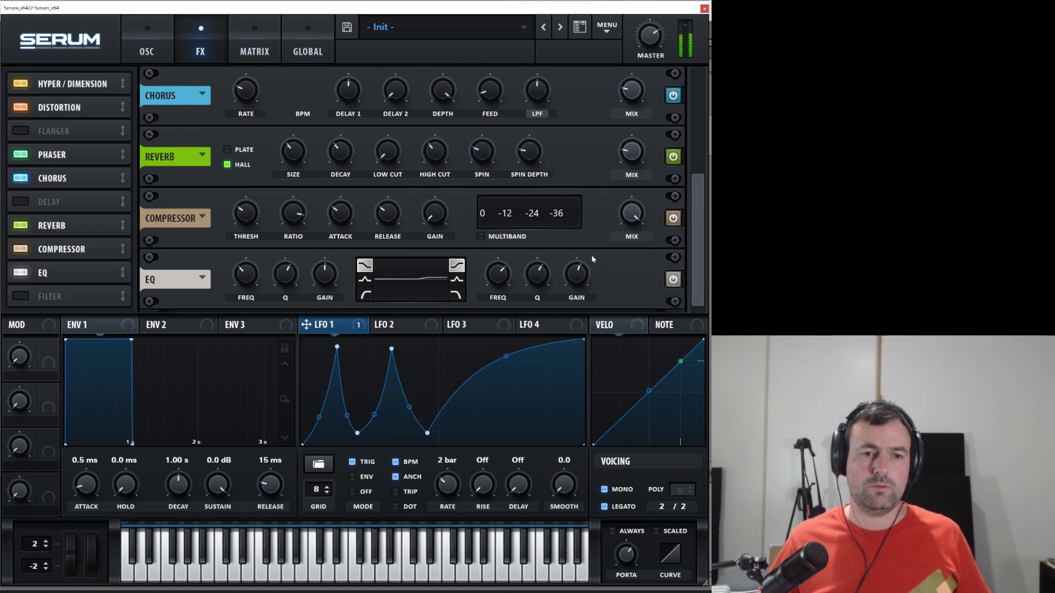
left_click(25, 276)
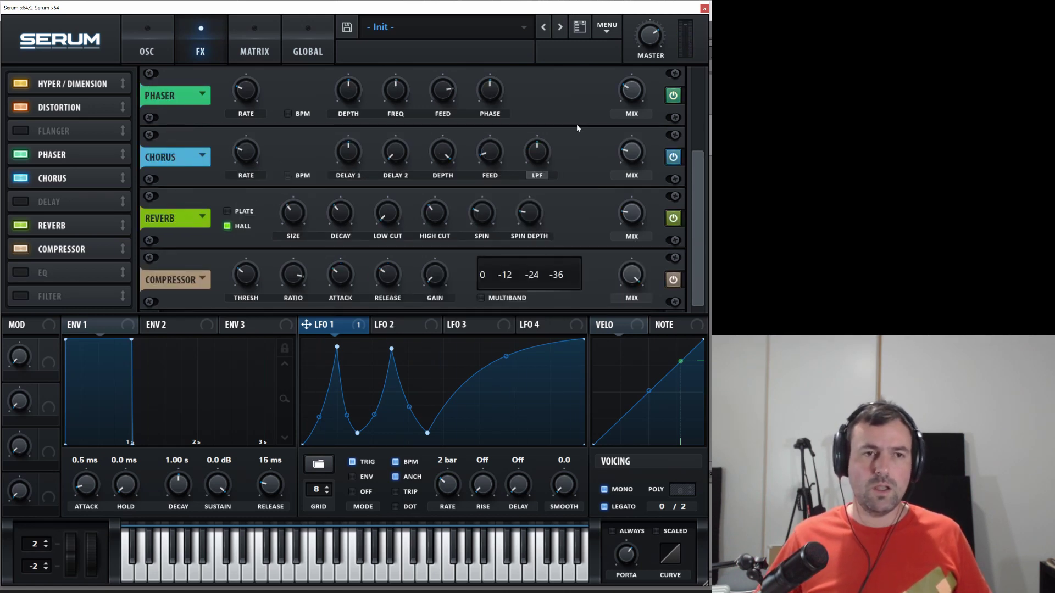
Assign LFO 1 to oscillator A's FM (From B) amount with a small modulation depth.
left_click(142, 51)
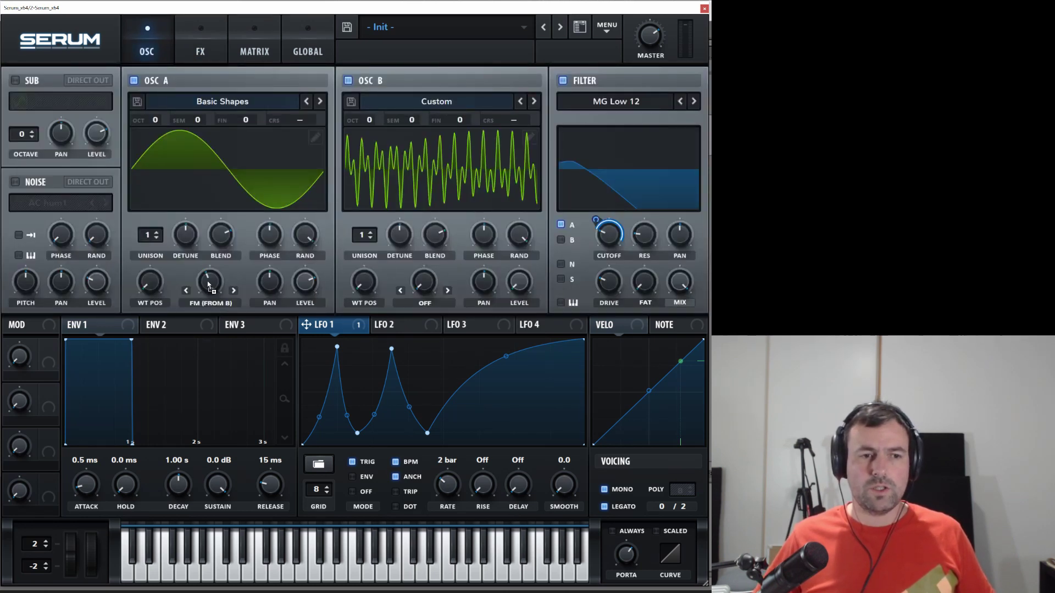
left_click_drag(208, 285, 203, 291)
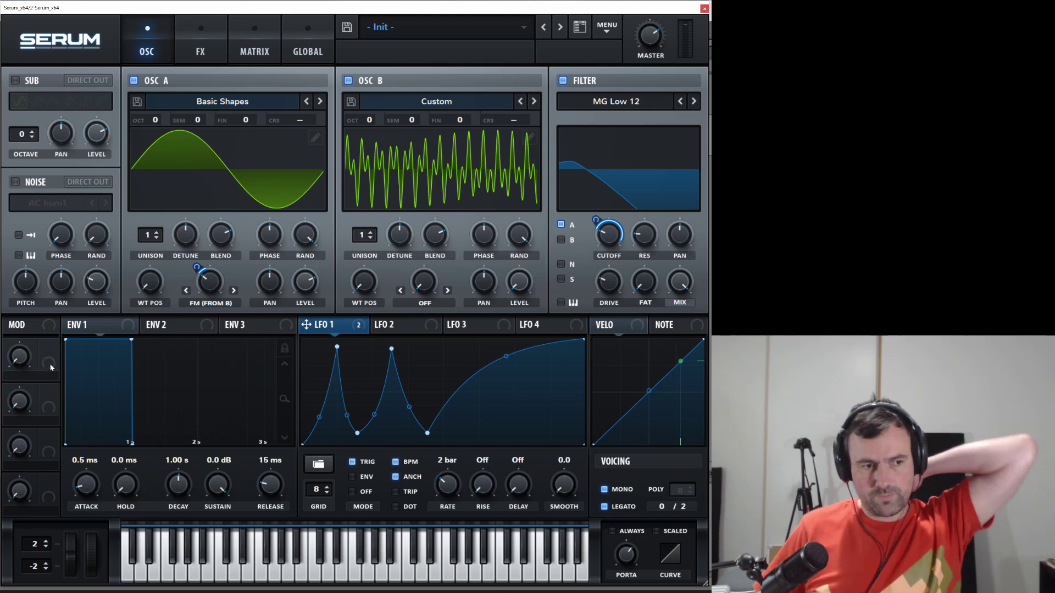
Assign Macro 1 to the filter cutoff and name the macro Cutoff.
left_click_drag(49, 347, 608, 236)
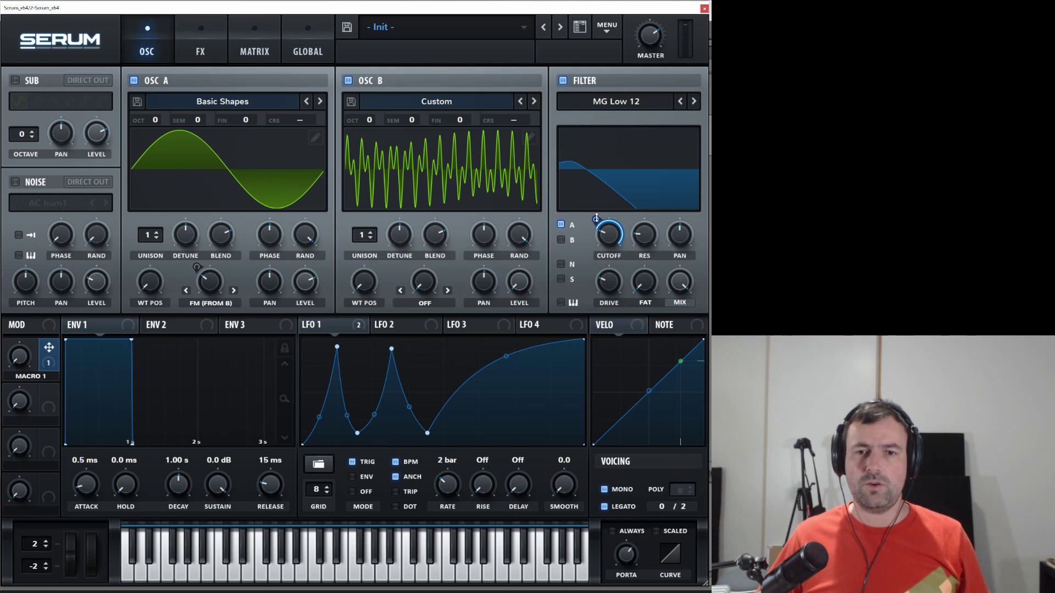
double_click(41, 376)
type("C")
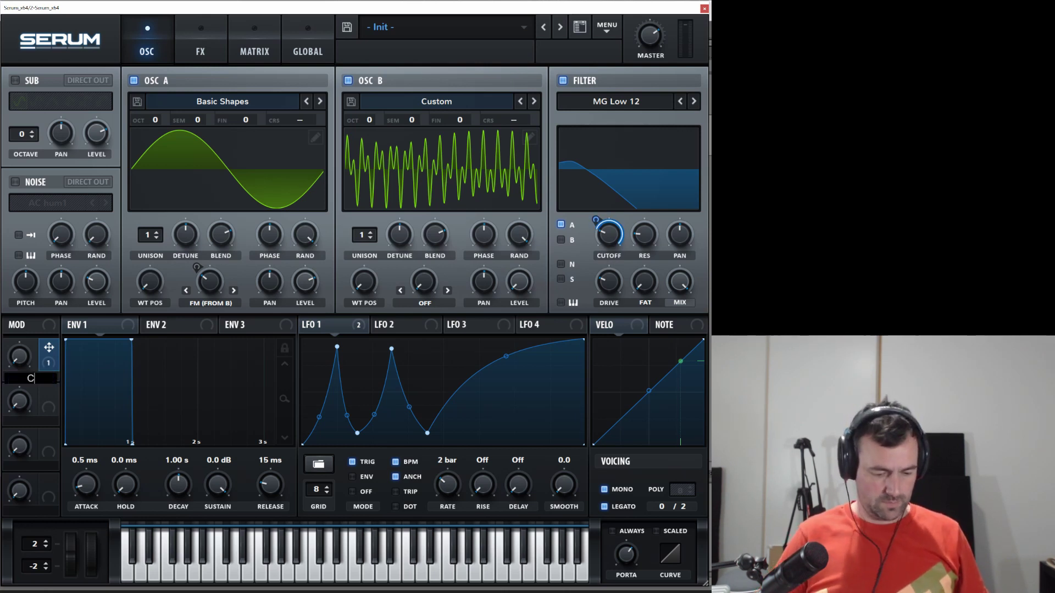
type("utoff")
key("Return")
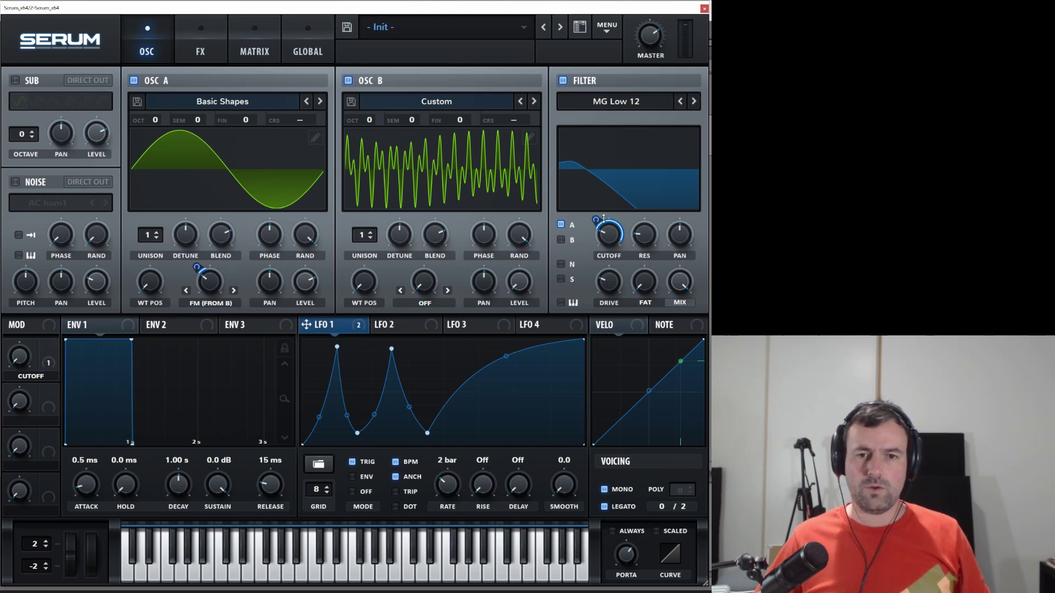
Adjust the Cutoff macro's modulation depth on the filter cutoff and test the macro's sweep.
left_click_drag(603, 218, 596, 248)
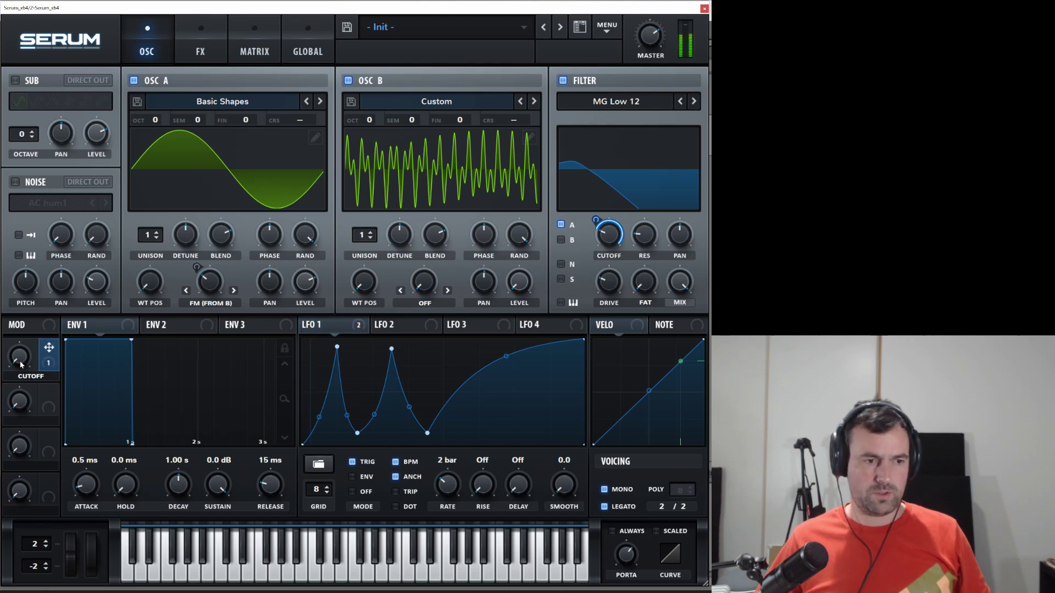
mouse_move(21, 360)
left_mouse_down()
mouse_move(21, 283)
mouse_move(23, 343)
left_mouse_up()
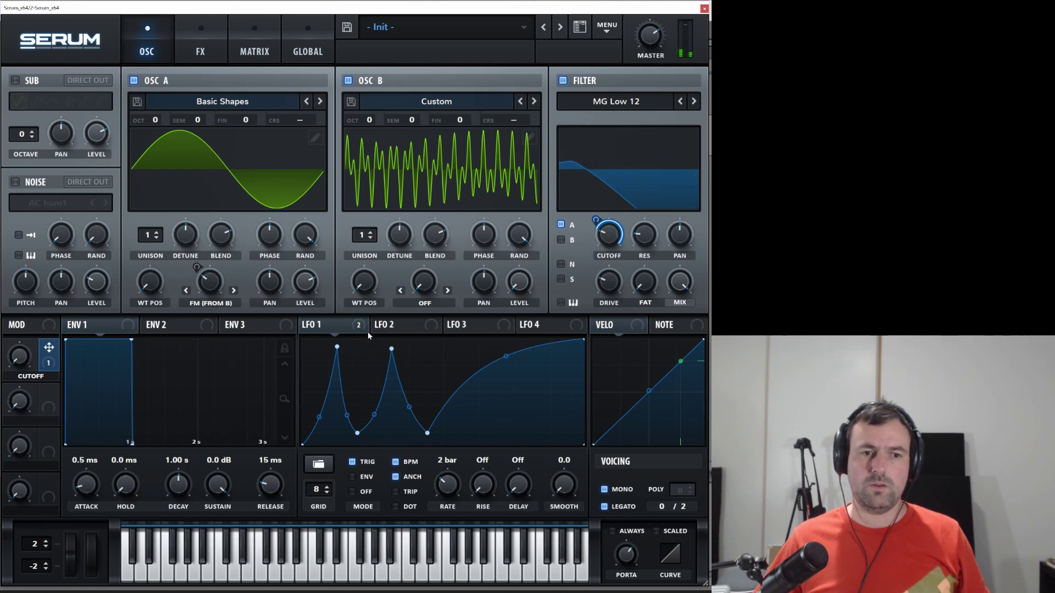
left_click_drag(597, 220, 577, 211)
Assign Macro 2 to oscillator A's FM (From B) amount, name it FM AMNT and raise the macro partway.
left_click(48, 402)
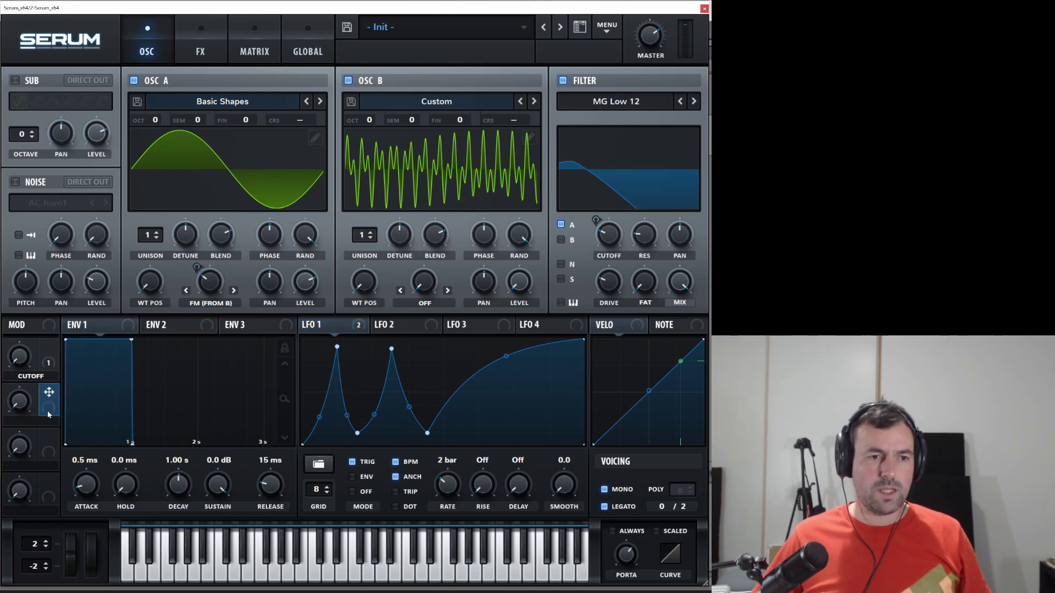
left_click_drag(196, 290, 214, 284)
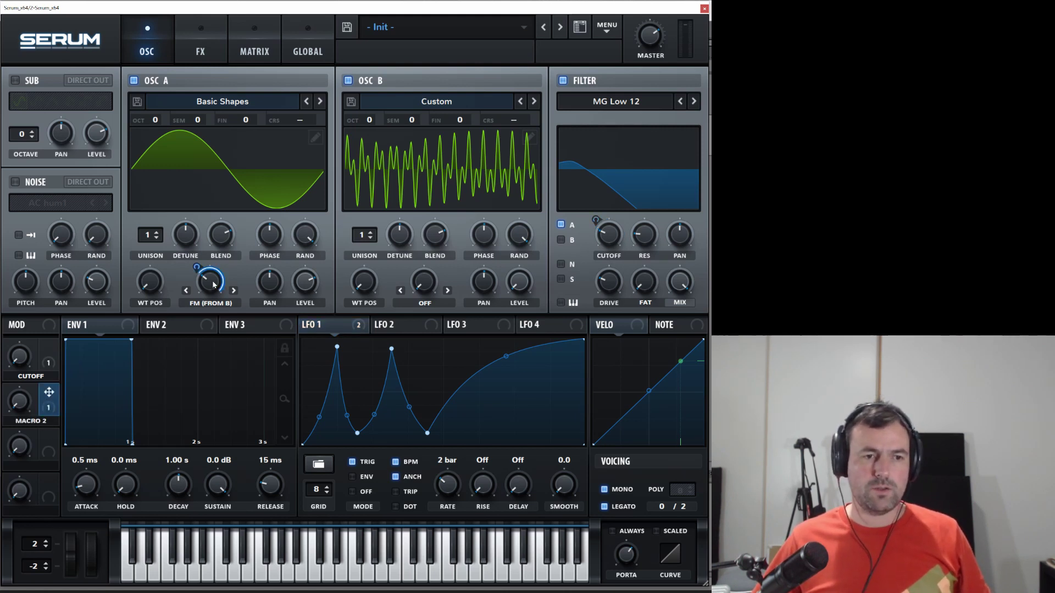
double_click(44, 427)
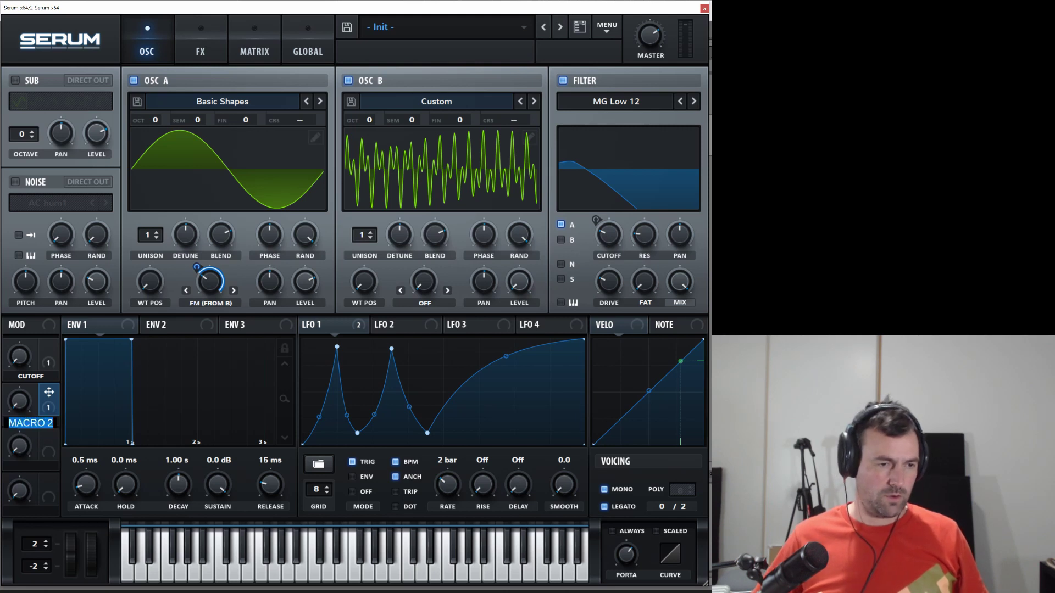
type("FM AMNT")
key("Return")
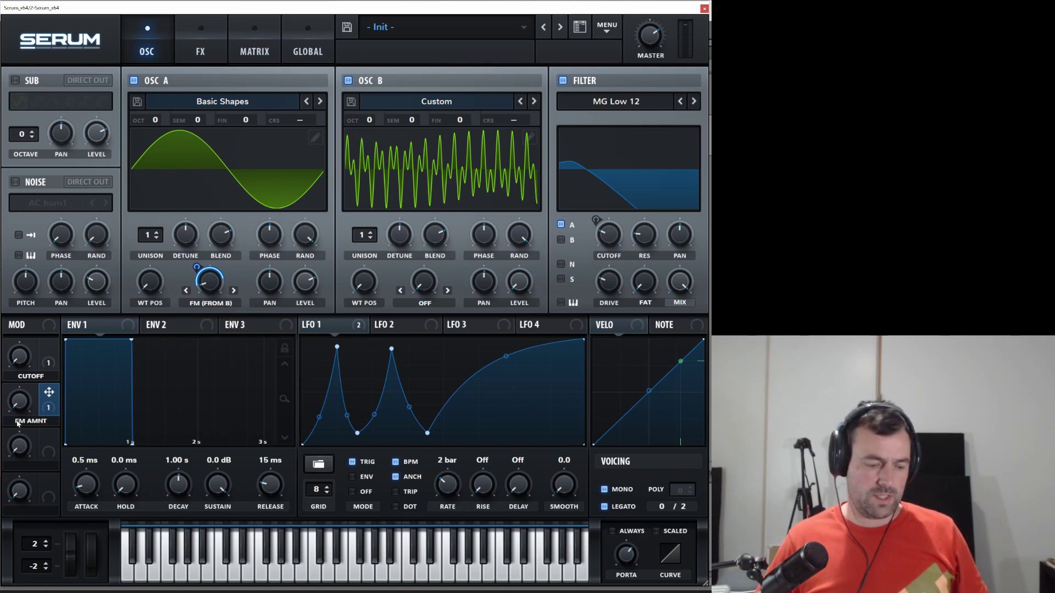
left_click_drag(19, 407, 25, 394)
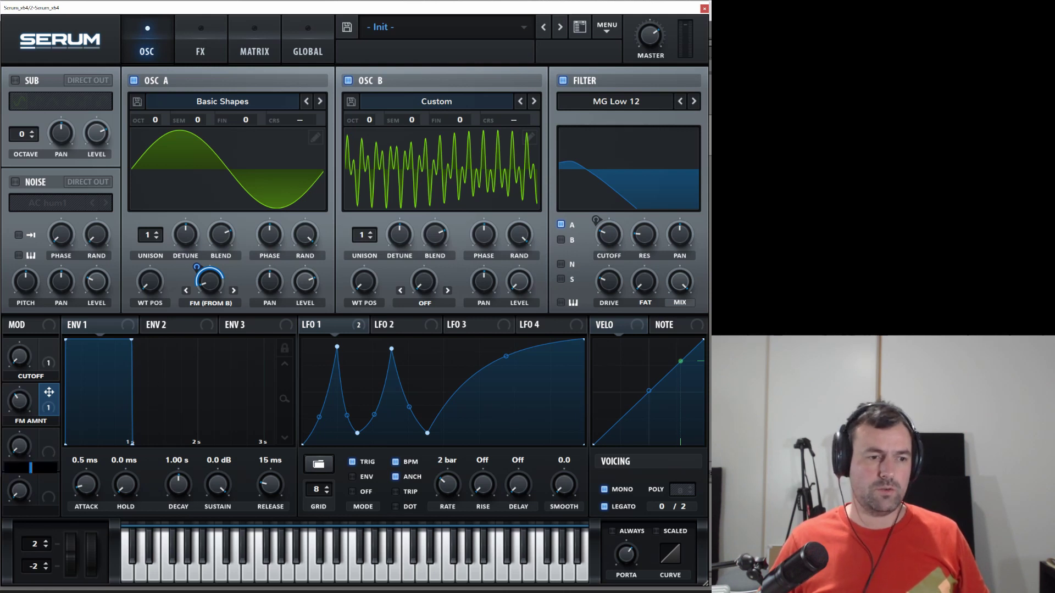
Name the third macro DETUNE and assign it to the fine tuning of oscillators A and B.
type("DETUNE")
key("Return")
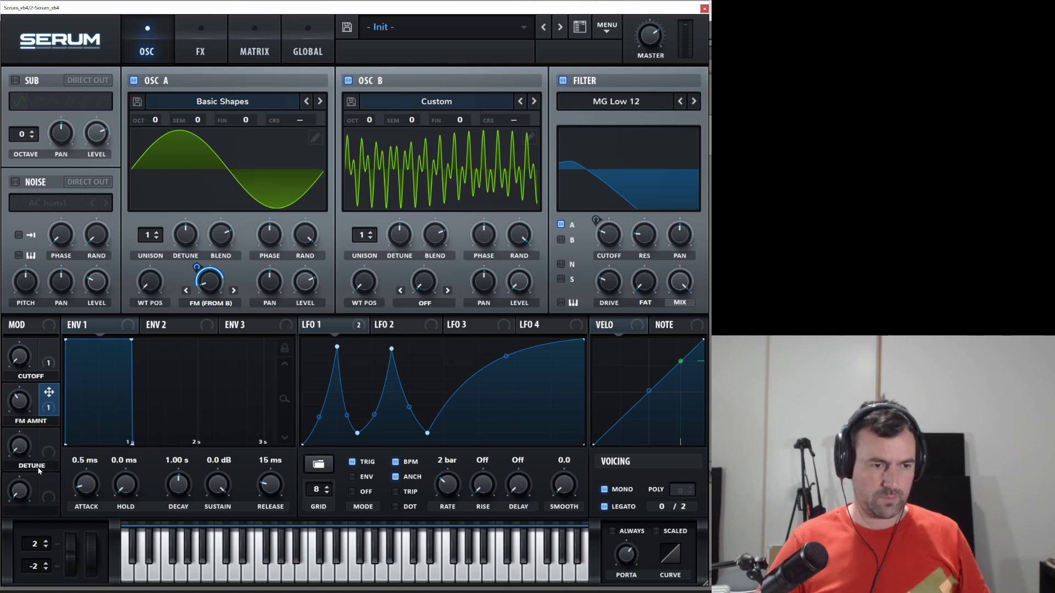
left_click_drag(49, 437, 261, 166)
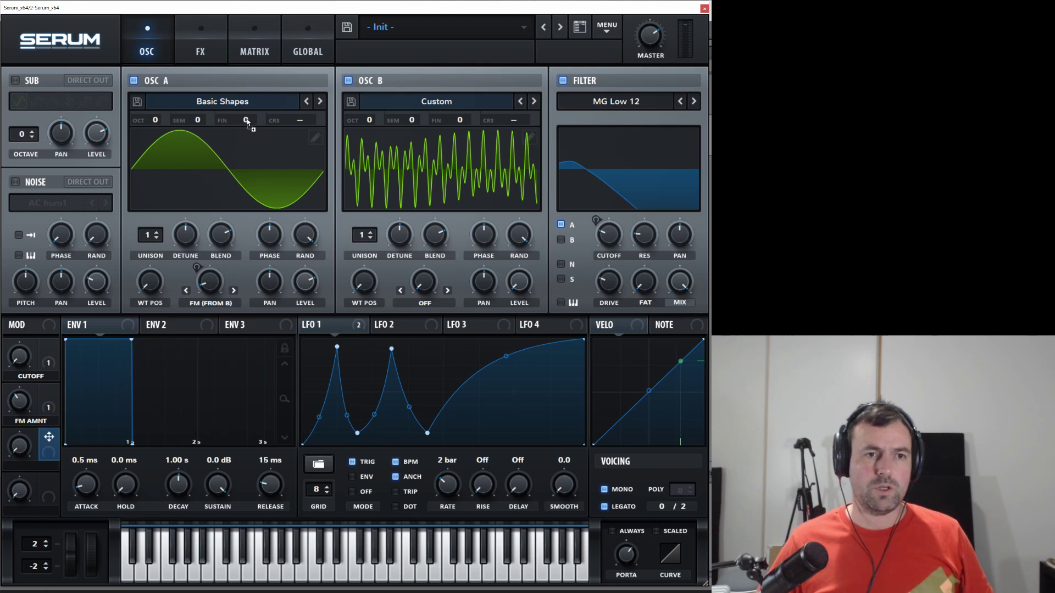
left_click_drag(247, 122, 247, 122)
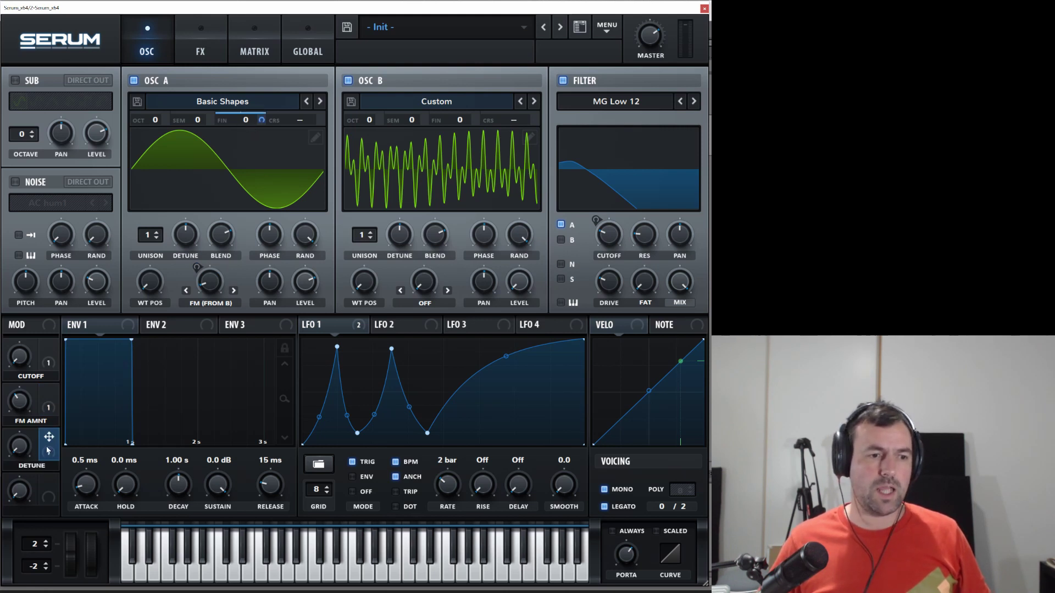
left_click_drag(47, 451, 459, 125)
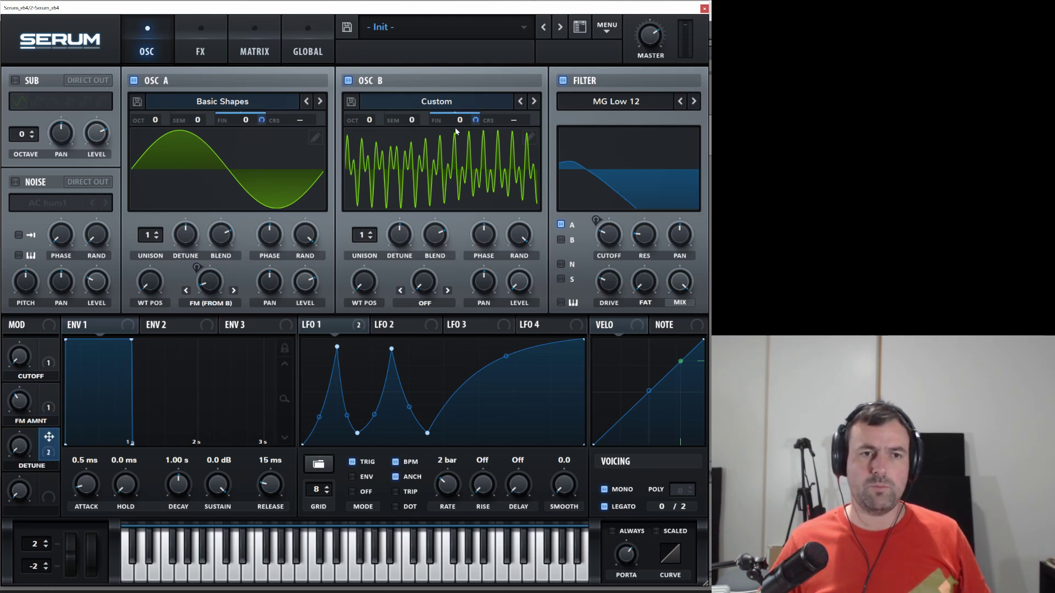
Set Macro 3's modulation to a small positive amount on A Fine and a small negative amount on B Fine, and raise DETUNE to about 28%.
left_click(265, 57)
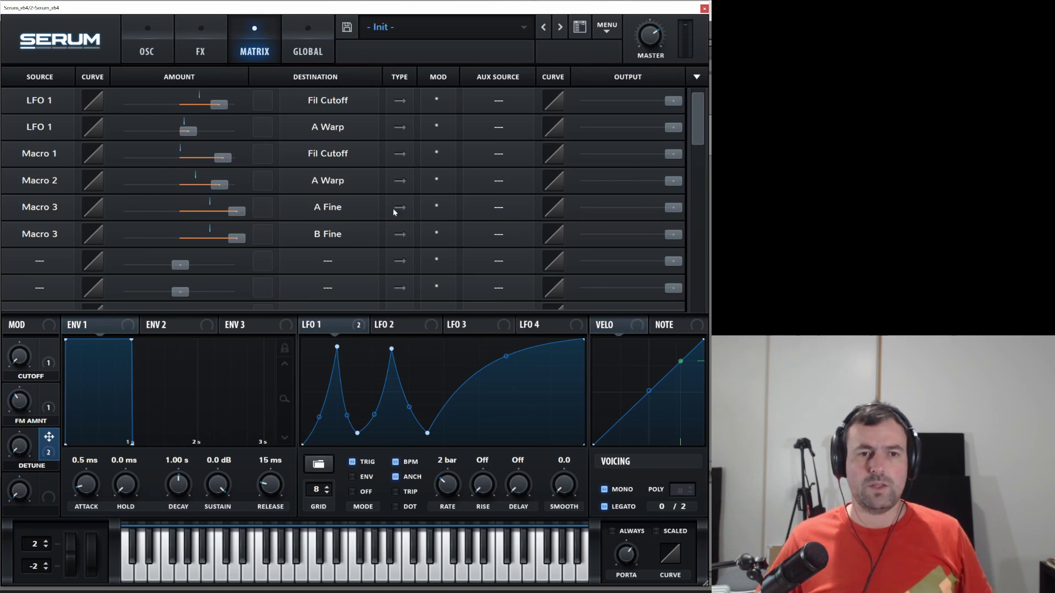
left_click_drag(240, 214, 189, 215)
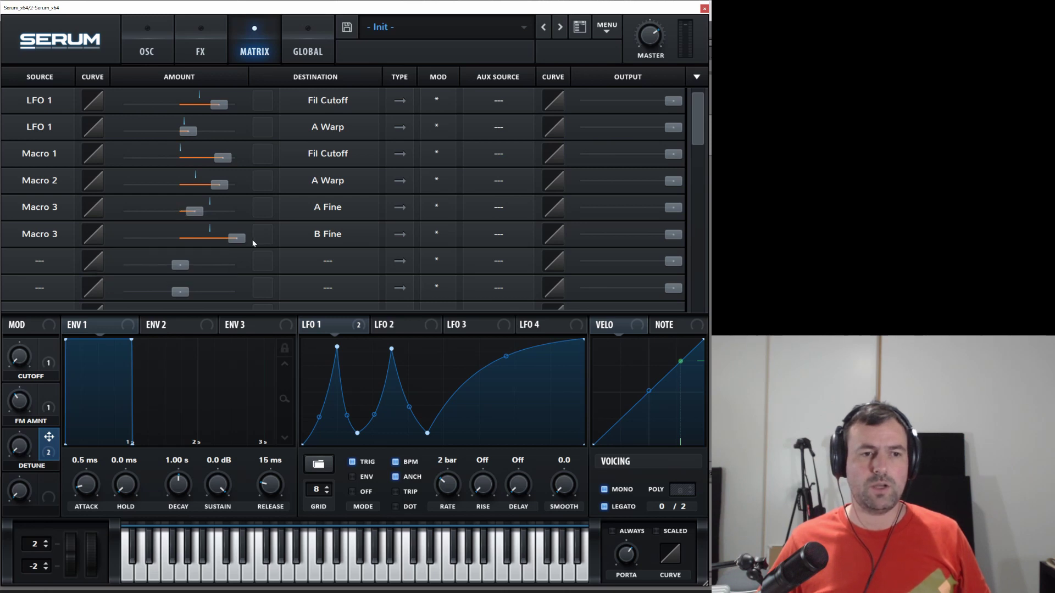
left_click_drag(248, 238, 147, 237)
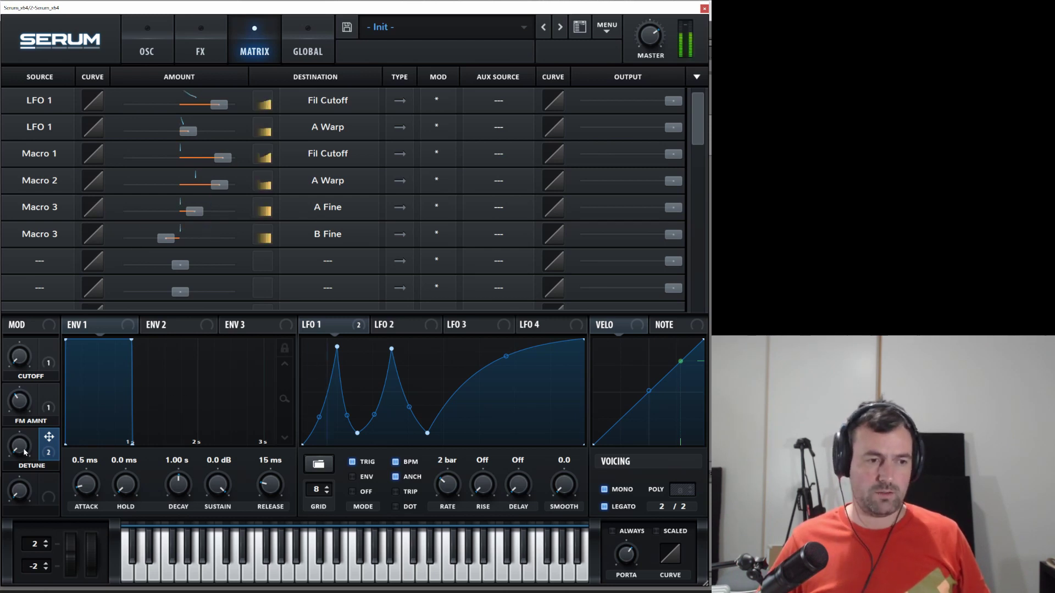
mouse_move(22, 450)
mouse_move(22, 450)
left_mouse_down()
mouse_move(34, 385)
mouse_move(40, 440)
left_mouse_up()
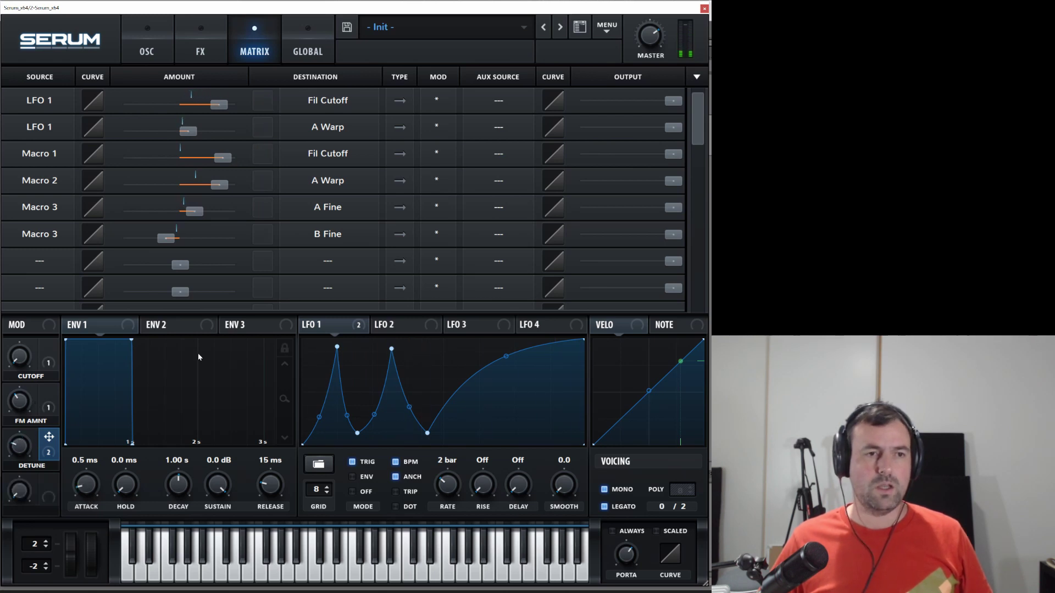
Bypass LFO 1's modulation of the filter cutoff and raise the cutoff to just past its middle.
left_click(147, 48)
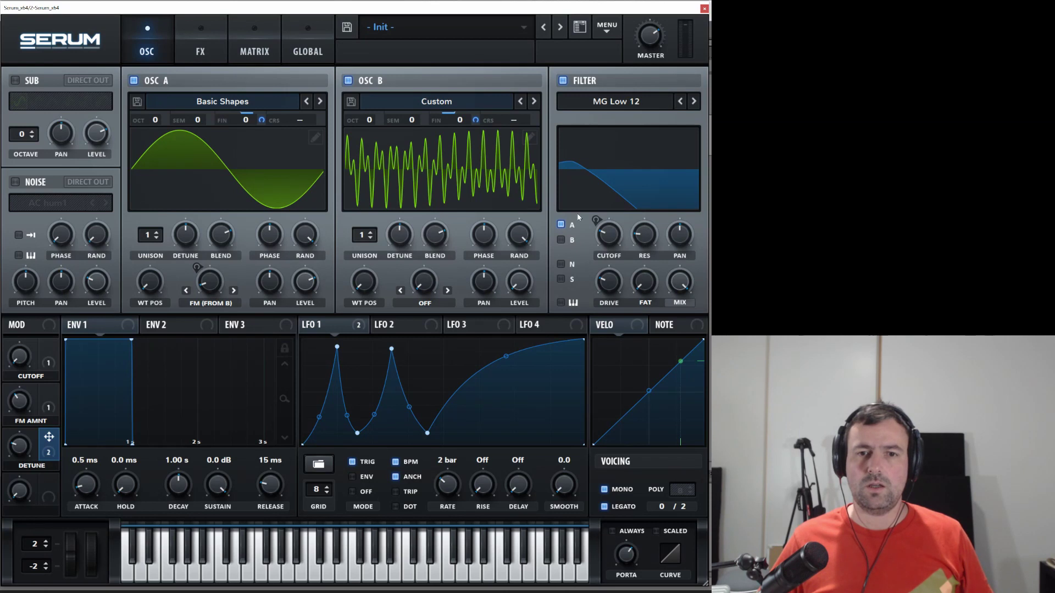
right_click(316, 325)
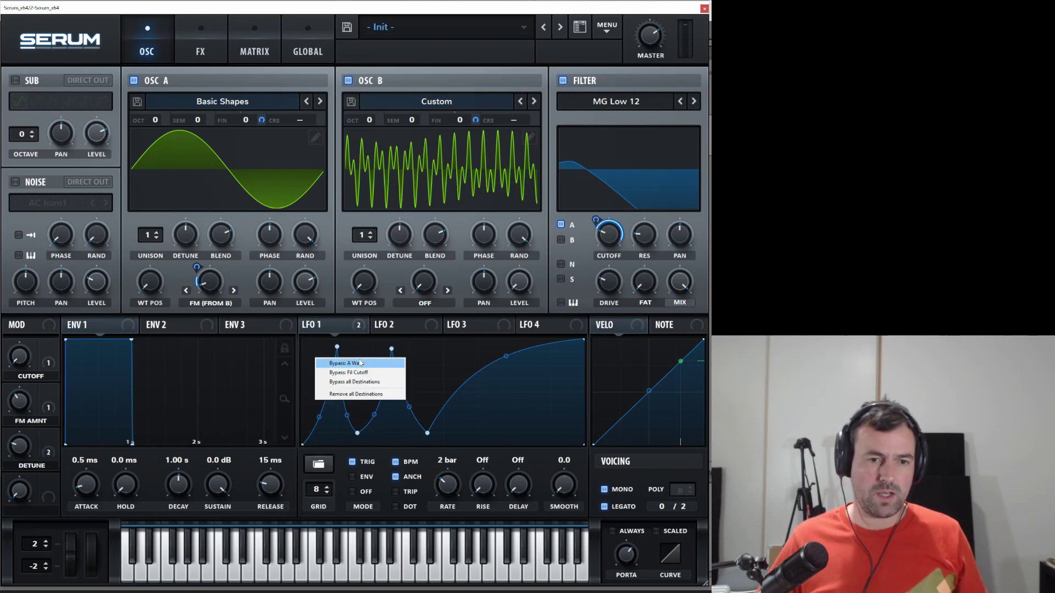
left_click(379, 374)
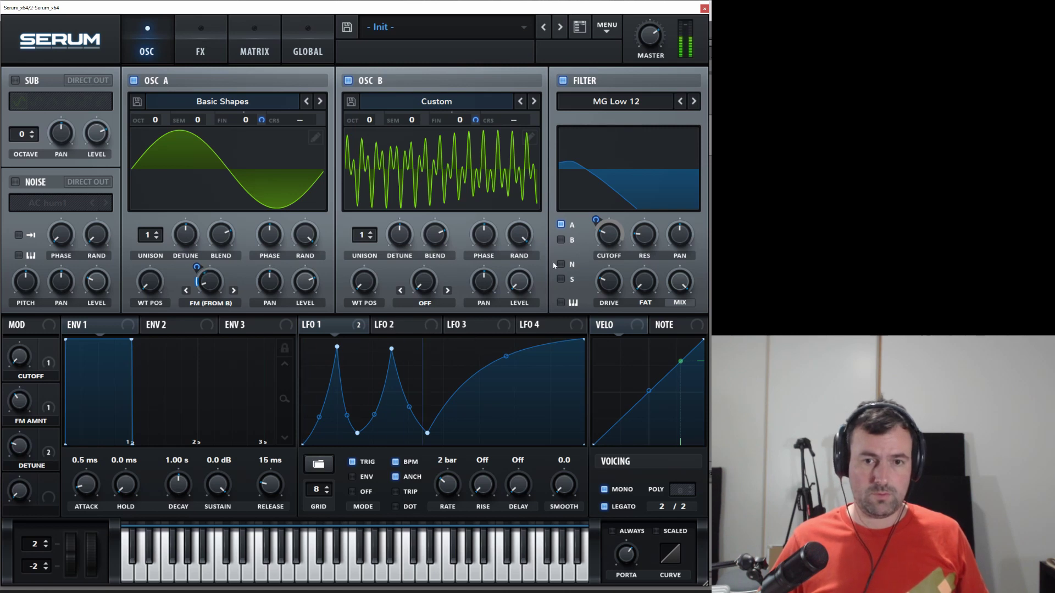
mouse_move(609, 235)
left_click_drag(609, 235, 611, 239)
Sweep the DETUNE macro down to its minimum and bring it back up to a low amount.
mouse_move(20, 445)
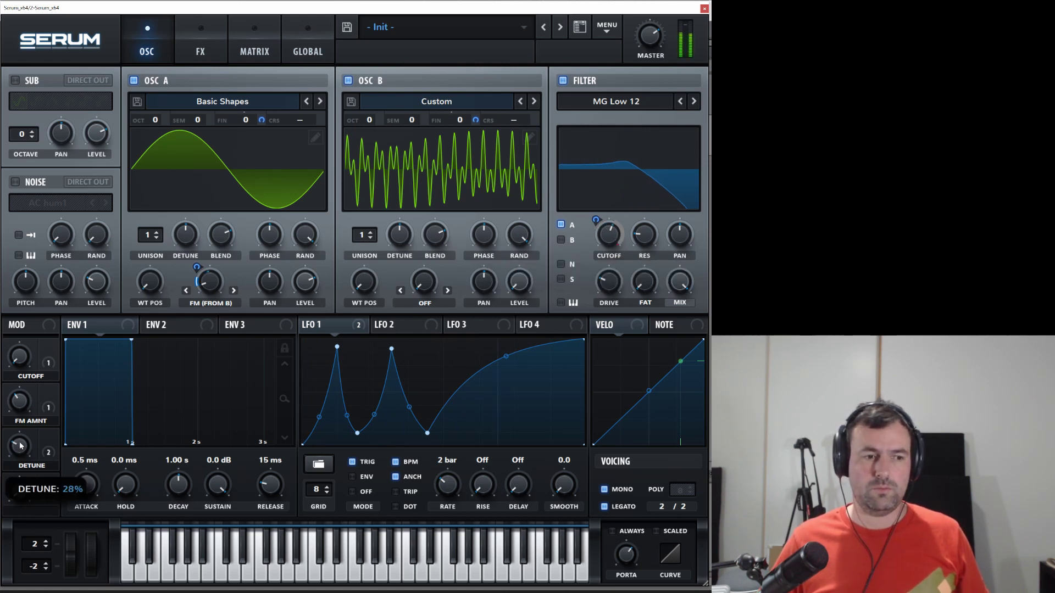
left_click_drag(24, 434, 50, 522)
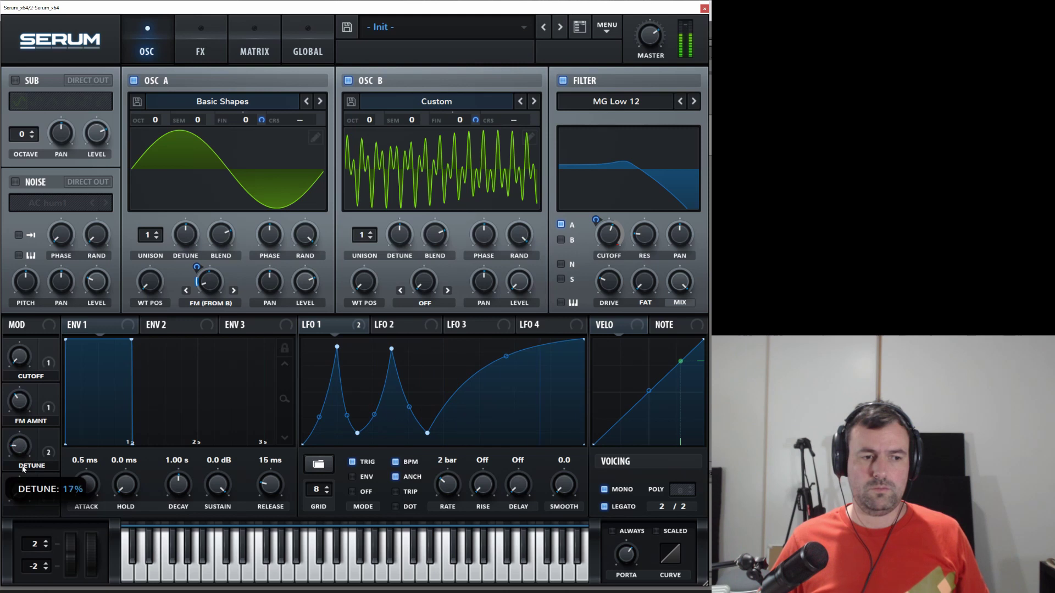
left_click_drag(25, 481, 26, 492)
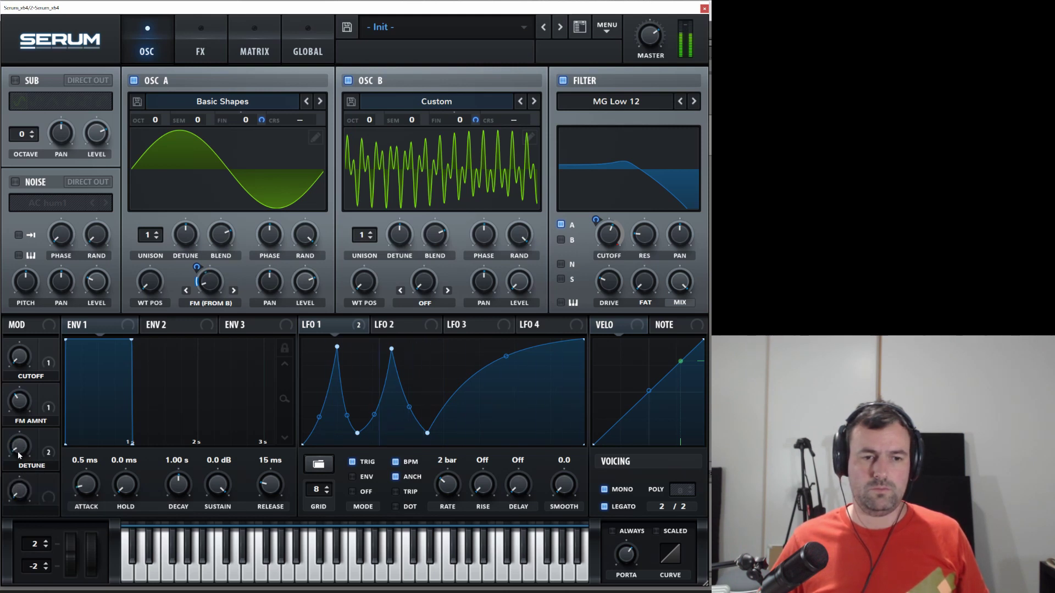
left_click_drag(18, 455, 19, 444)
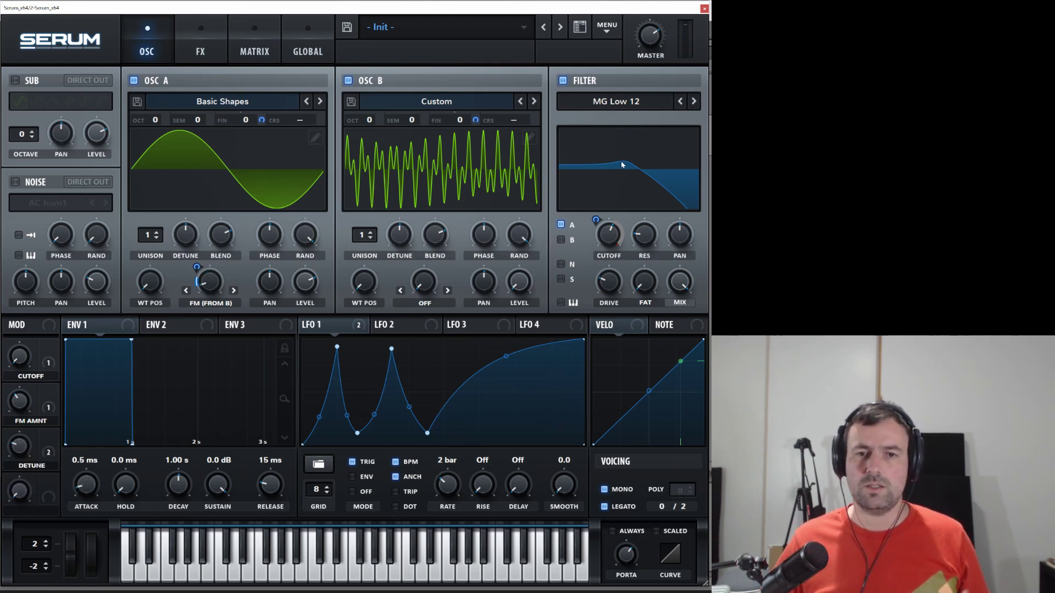
Lower the filter cutoff to near its minimum and reactivate all of LFO 1's destinations.
left_click_drag(611, 237, 611, 259)
right_click(358, 338)
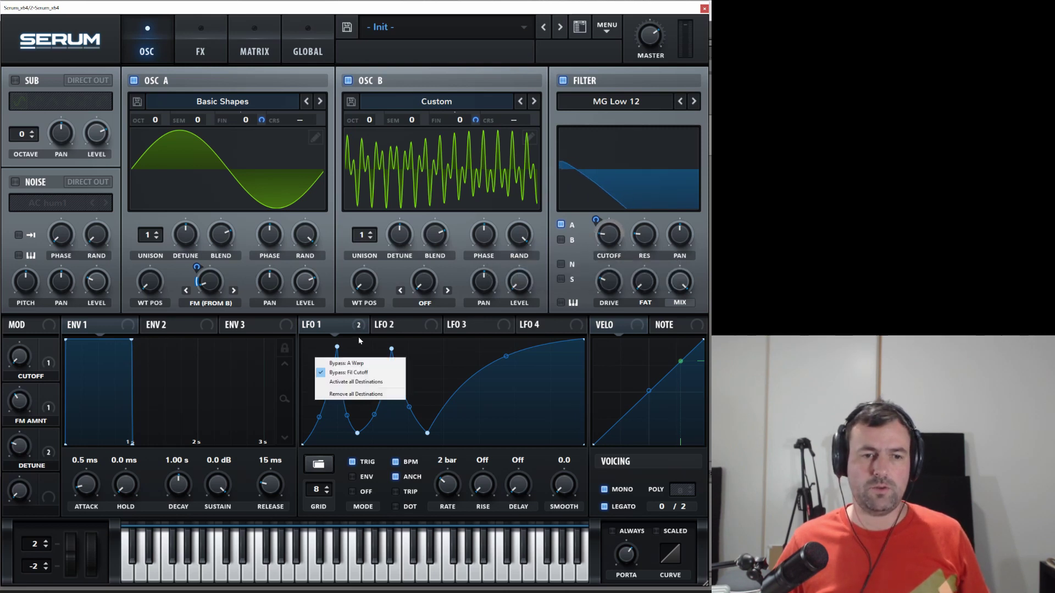
left_click(366, 383)
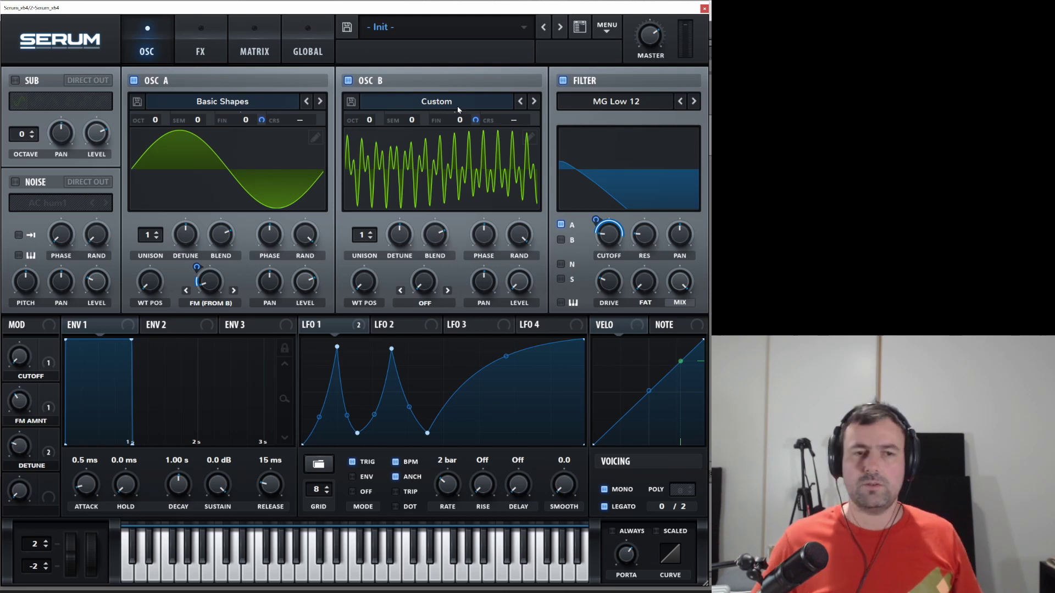
Edit oscillator B's wavetable so its first frame contains only harmonic bins 9 and 13, removing bin 27.
left_click(529, 139)
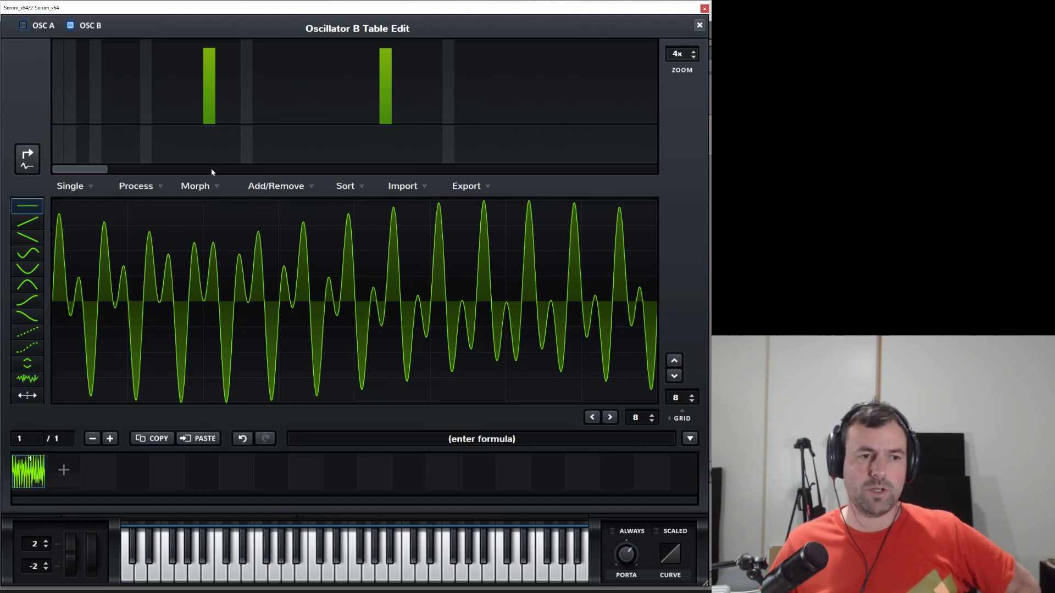
left_click(158, 51)
left_click_drag(385, 87, 393, 143)
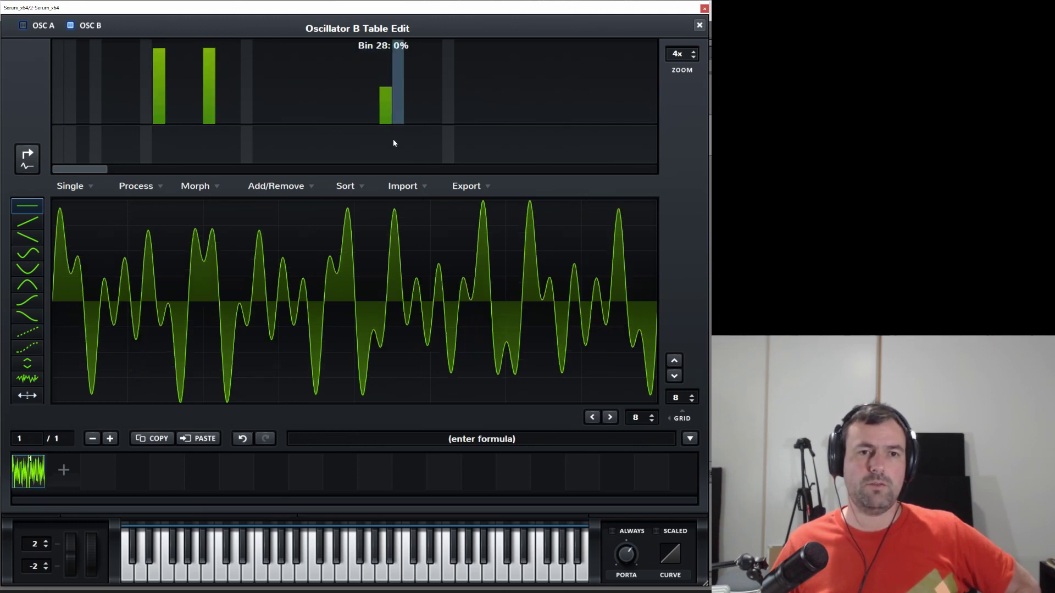
left_click(385, 137)
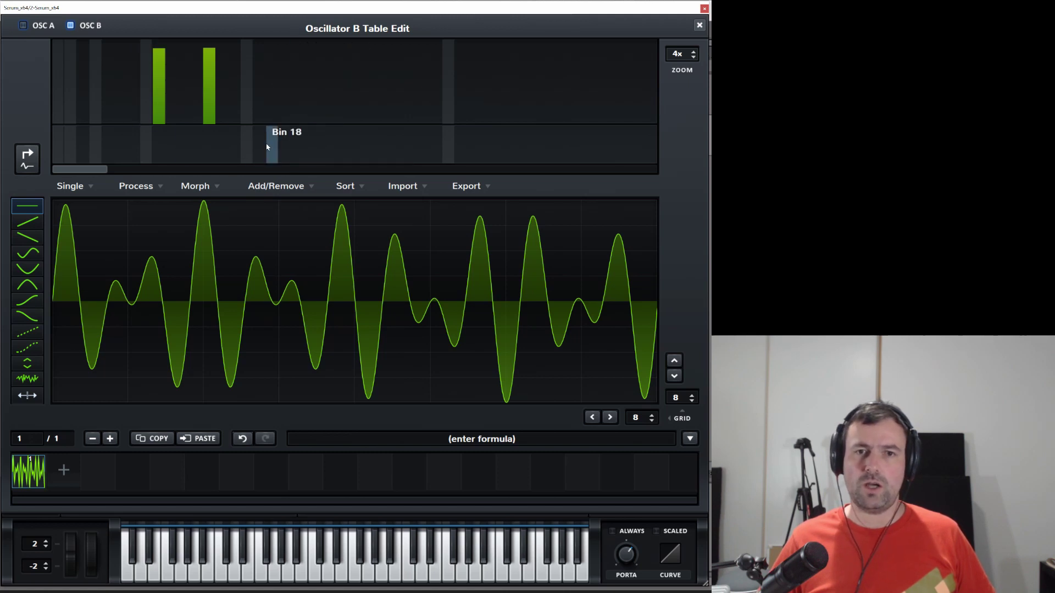
Add a second frame to oscillator B's wavetable with only harmonic bins 13 and 17 at nearly full level.
left_click(63, 470)
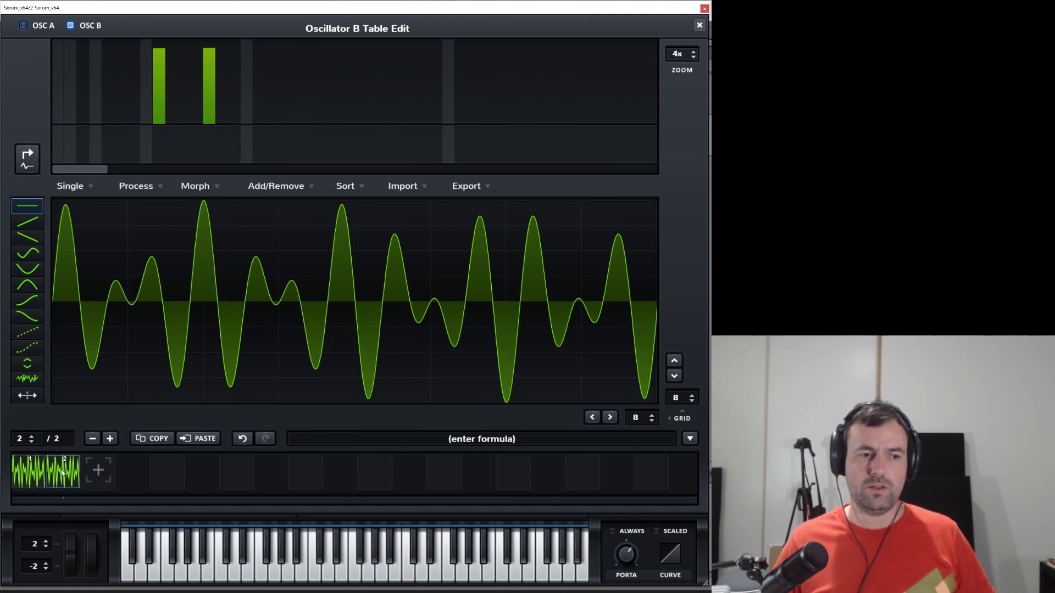
left_click_drag(159, 59, 160, 129)
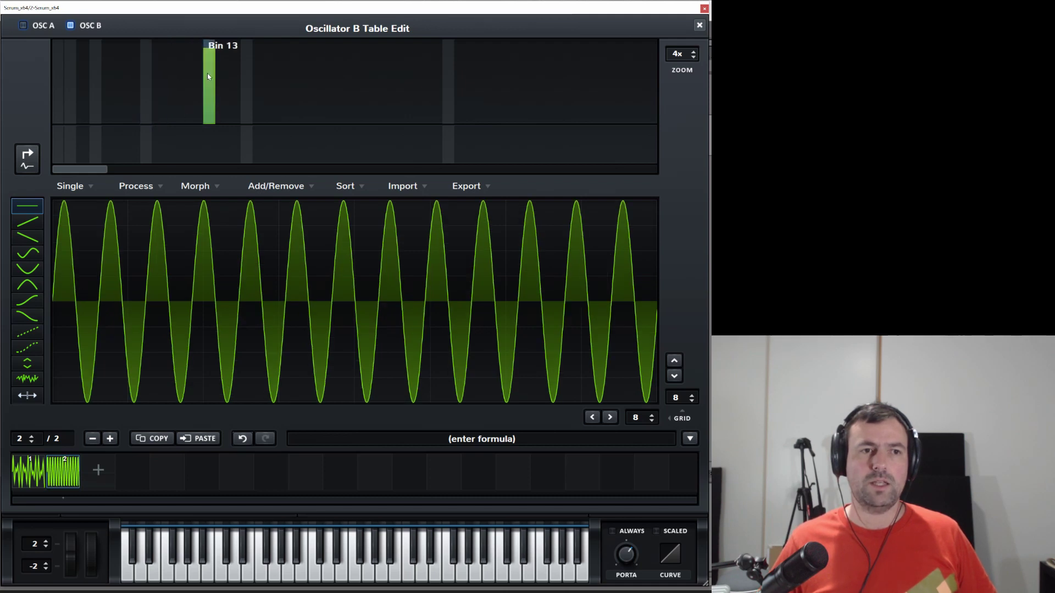
left_click(260, 52)
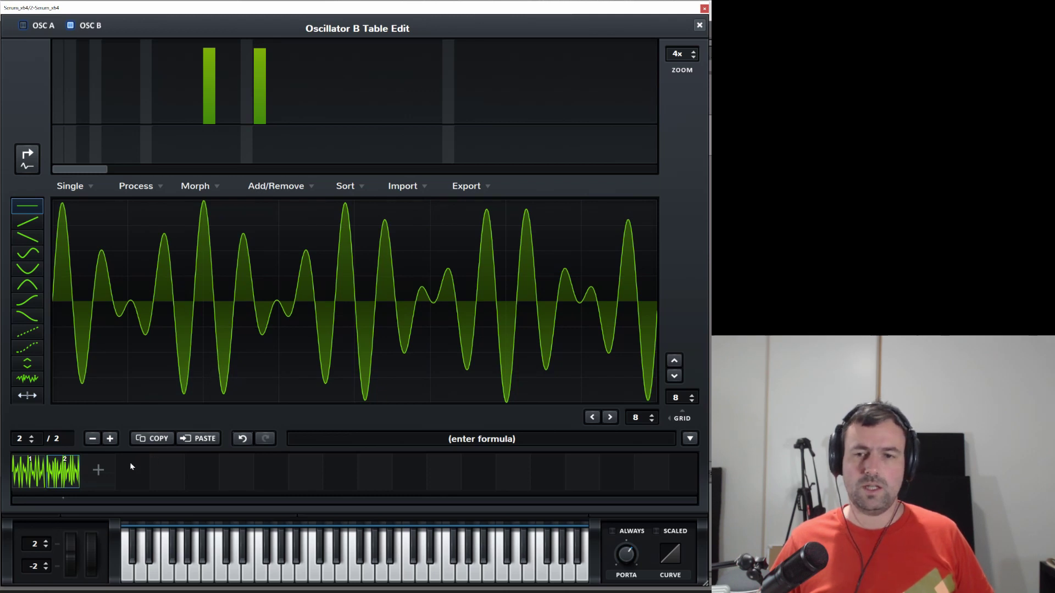
Add a third frame to oscillator B's wavetable, replacing harmonic bin 13 with bin 22 beside bin 17.
left_click(99, 480)
left_click_drag(208, 63, 195, 148)
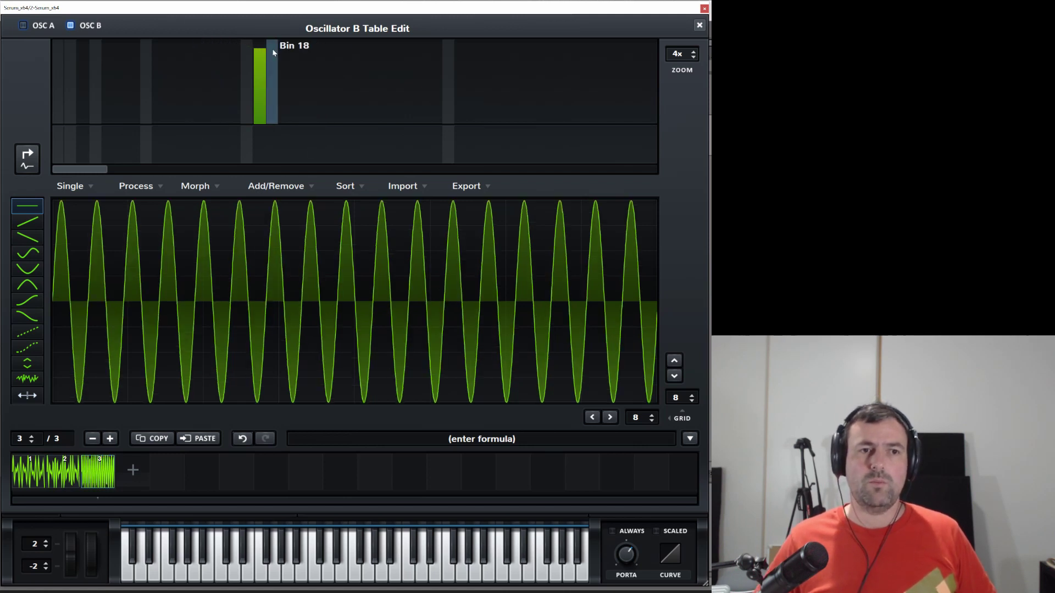
left_click(321, 51)
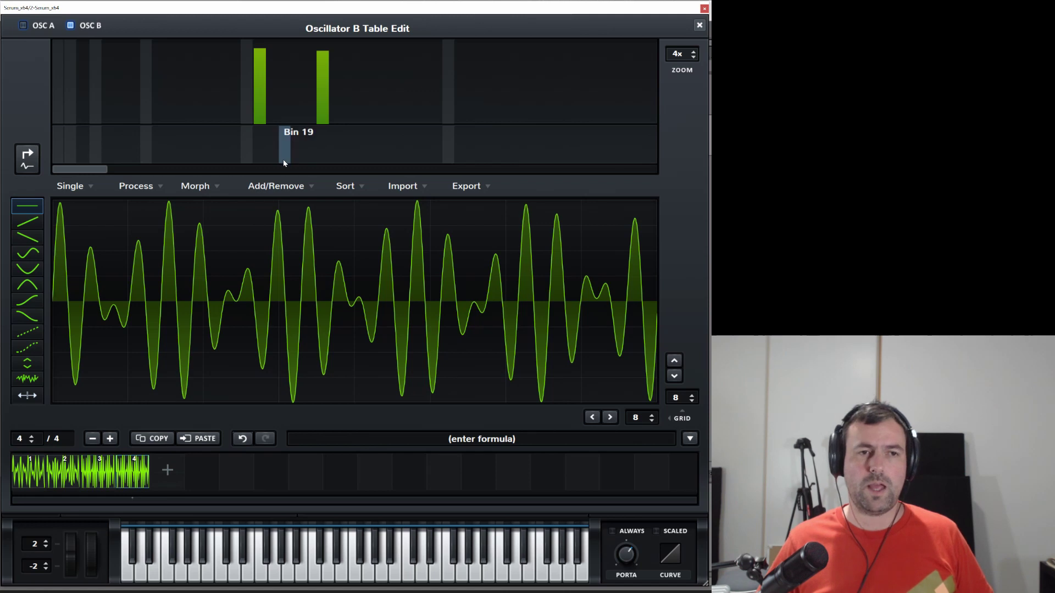
Build the fourth frame by removing harmonic bin 17, raising bin 22 slightly and adding bin 27 at about 91%.
left_click_drag(260, 133, 260, 135)
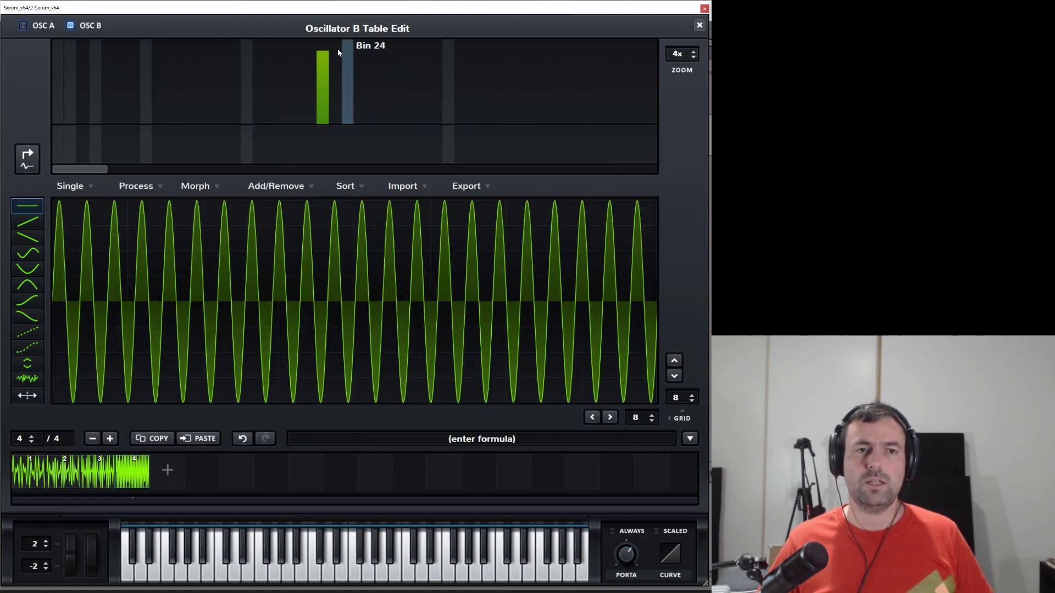
left_click(323, 46)
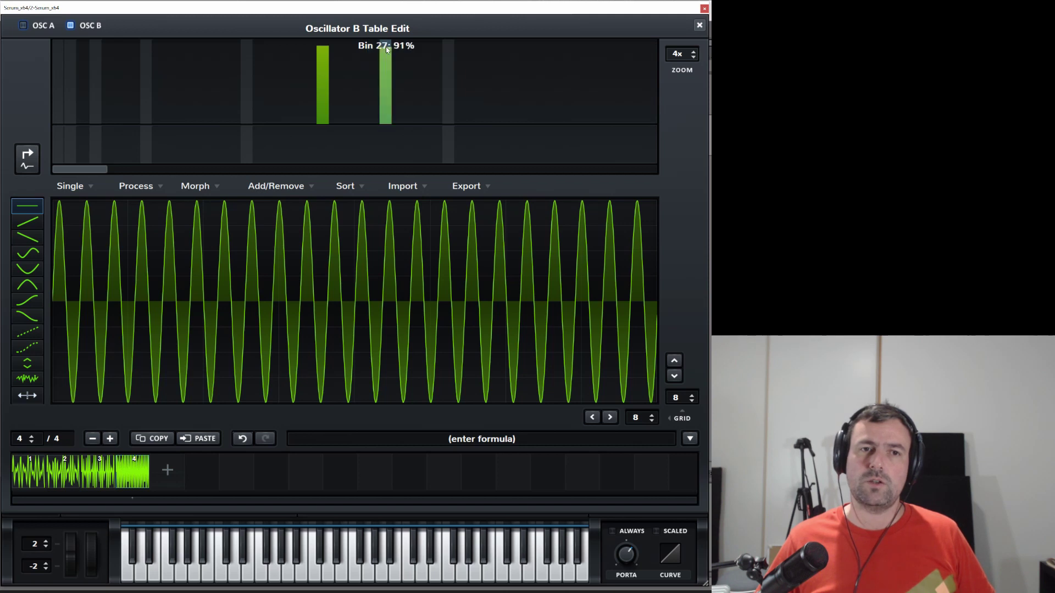
left_click(386, 47)
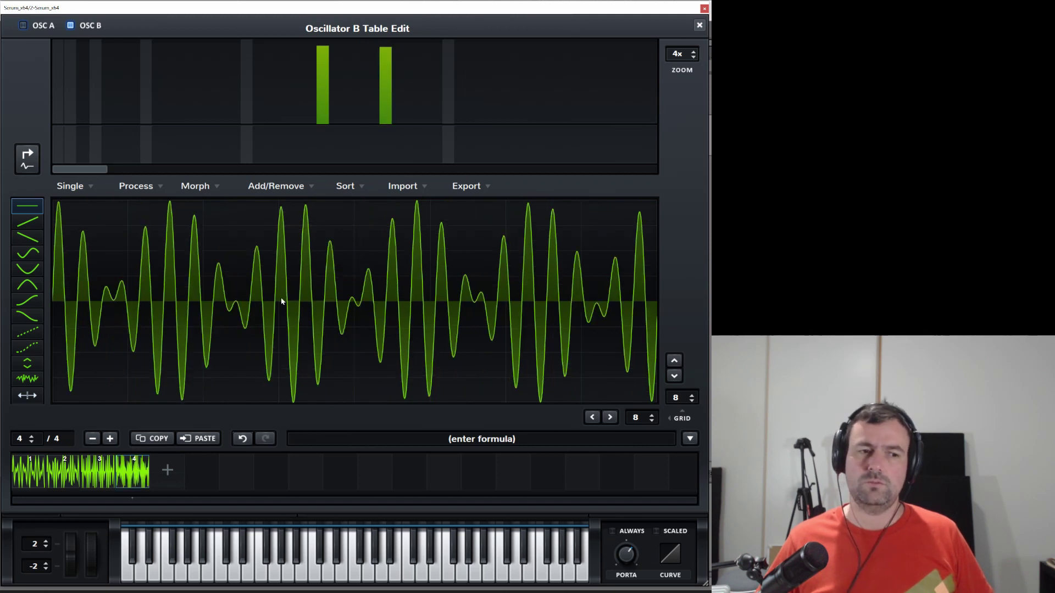
Add a fifth frame to oscillator B's wavetable, keeping harmonic bin 27 and replacing bin 22 with bin 33.
left_click(171, 478)
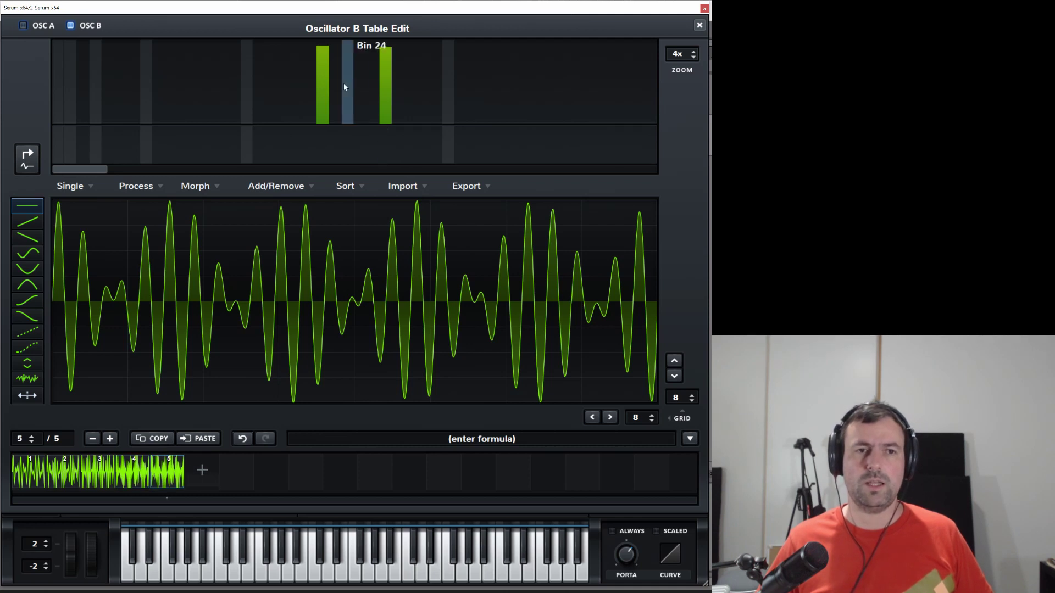
left_click(326, 135)
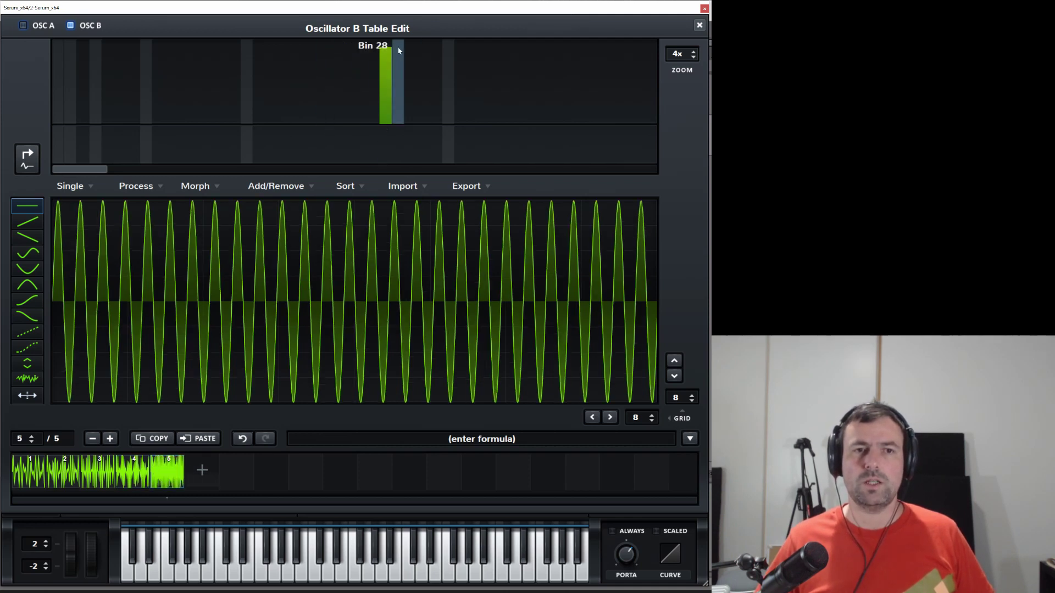
left_click(461, 47)
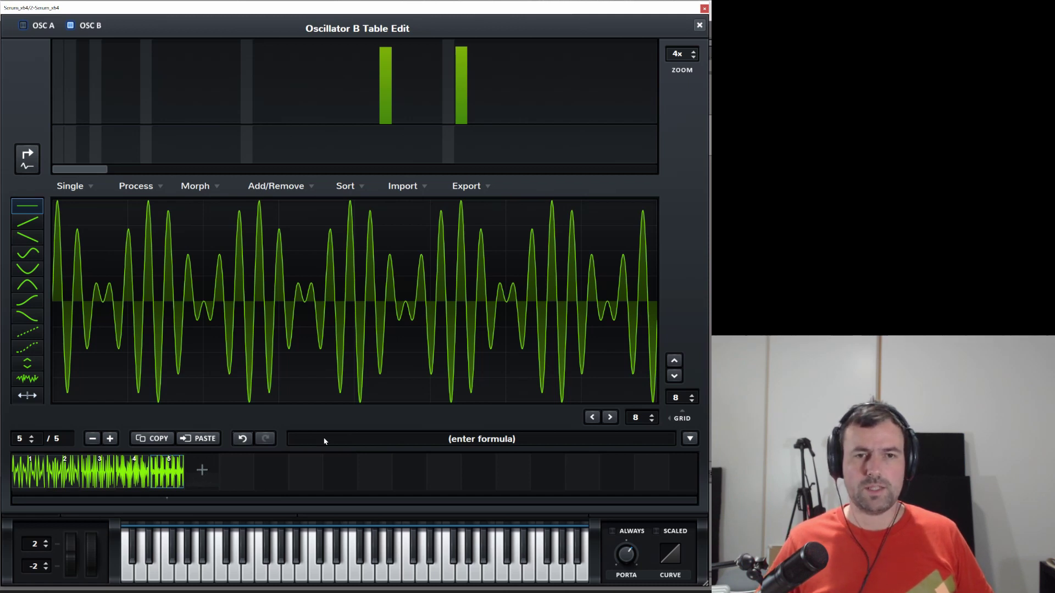
Close the table editor and audition oscillator B's wavetable position, ending on the first frame.
left_click(698, 26)
left_click_drag(359, 285, 382, 400)
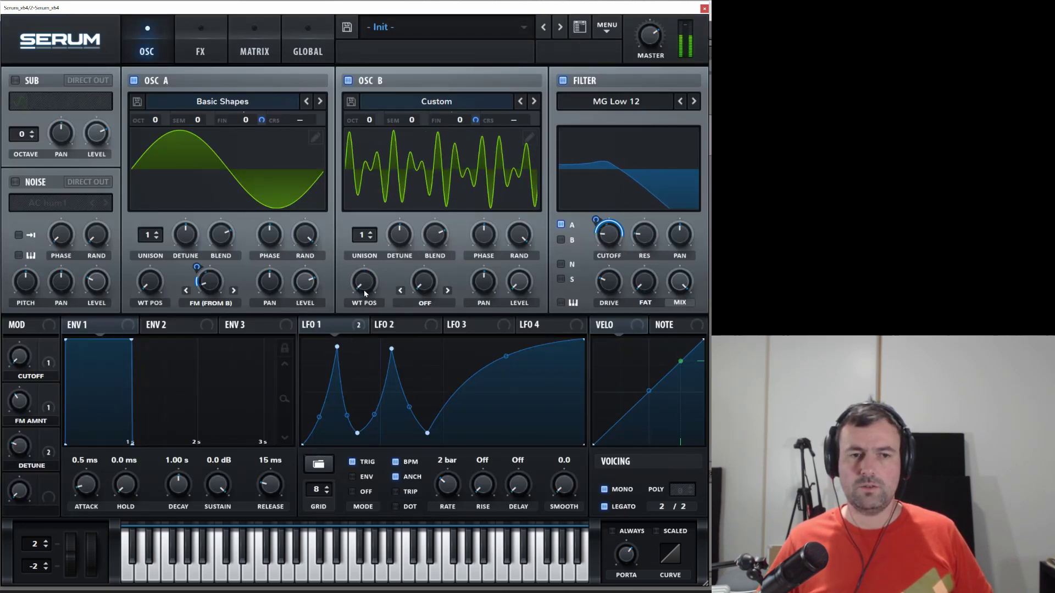
left_click_drag(363, 288, 378, 348)
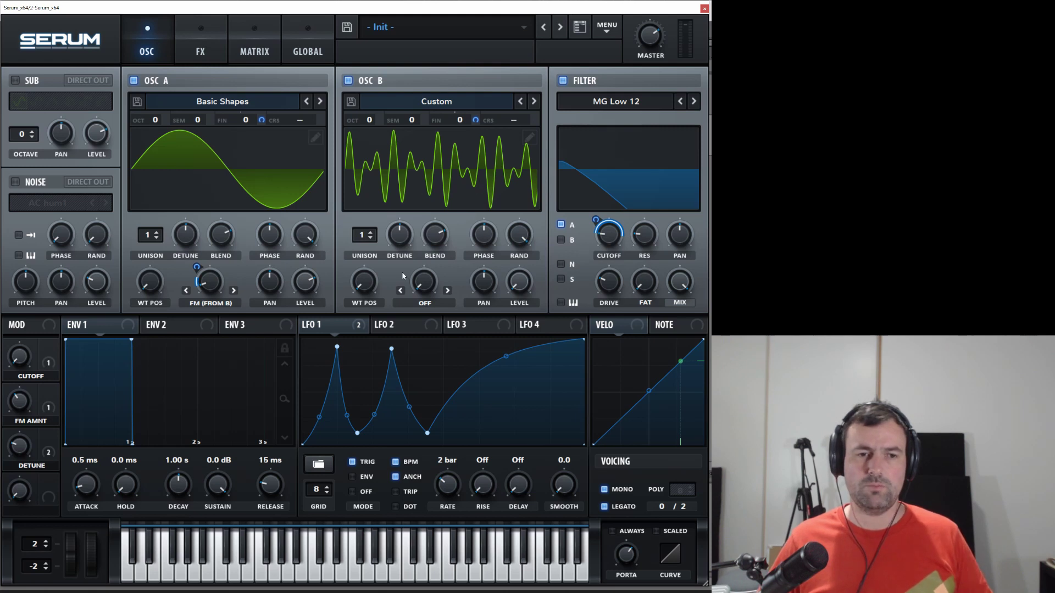
Apply the Morph - Spectral option to oscillator B's wavetable to interpolate between its five frames.
left_click(528, 138)
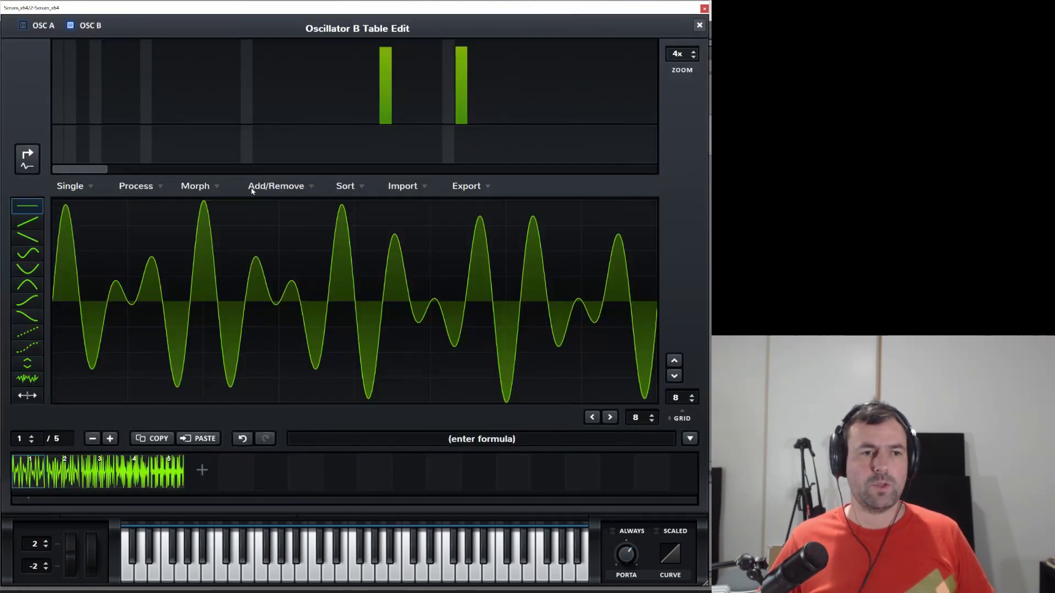
left_click(196, 186)
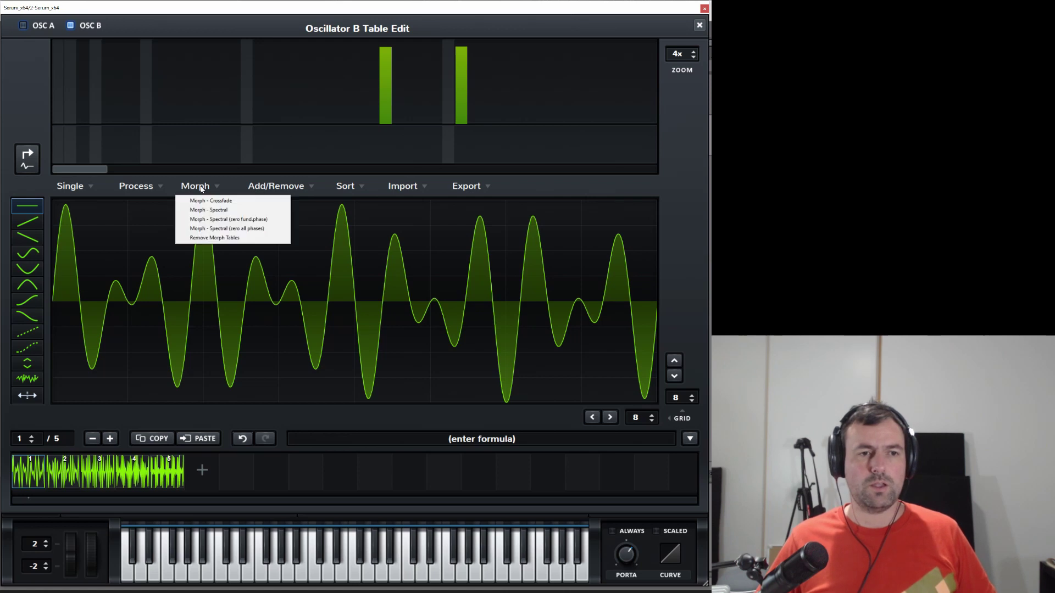
left_click(238, 211)
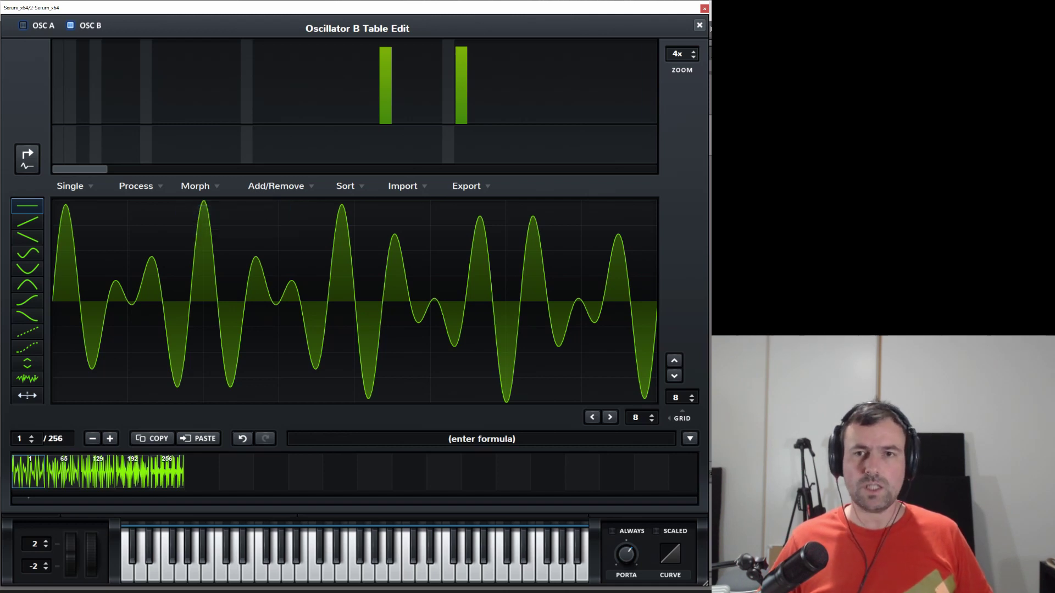
Close the table editor and sweep oscillator B's wavetable position from the first to the last frame.
left_click(699, 26)
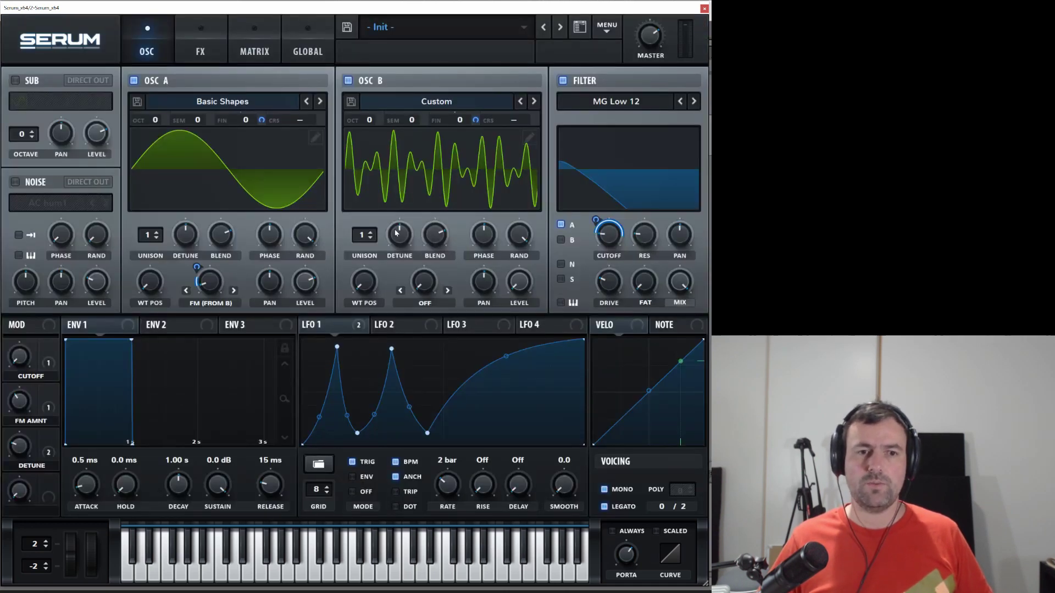
left_click_drag(372, 290, 387, 202)
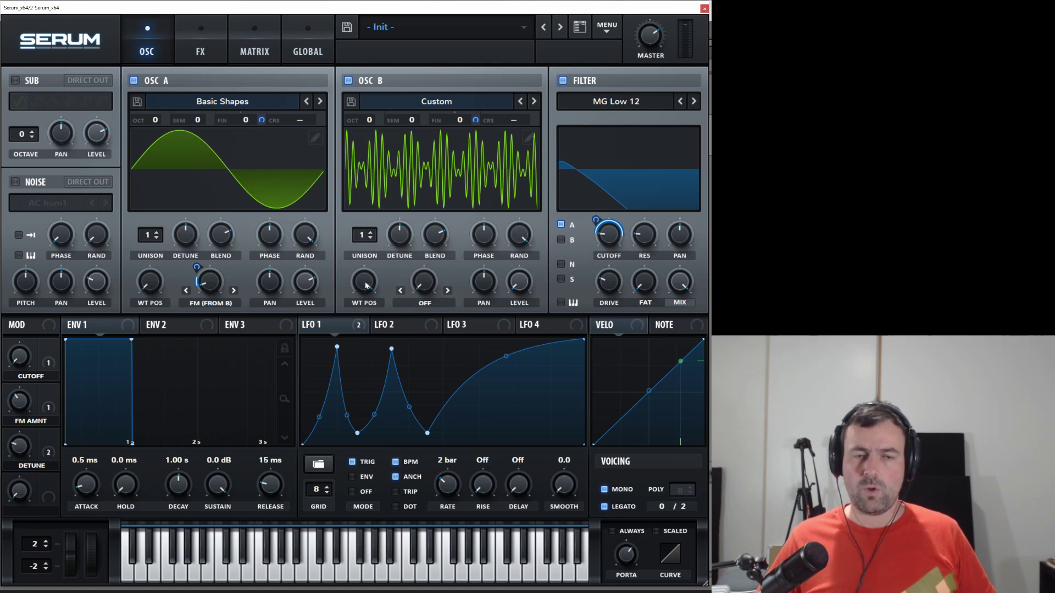
mouse_move(367, 286)
left_mouse_down()
mouse_move(381, 383)
mouse_move(376, 276)
left_mouse_up()
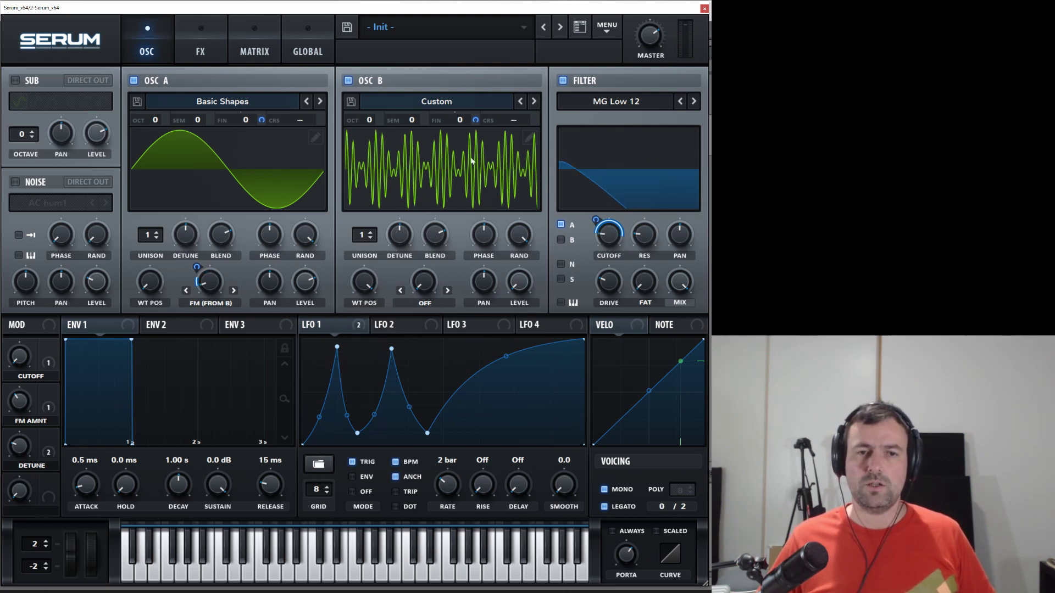
Normalize each frame of oscillator B's wavetable separately and close the table editor.
left_click(530, 136)
left_click(149, 187)
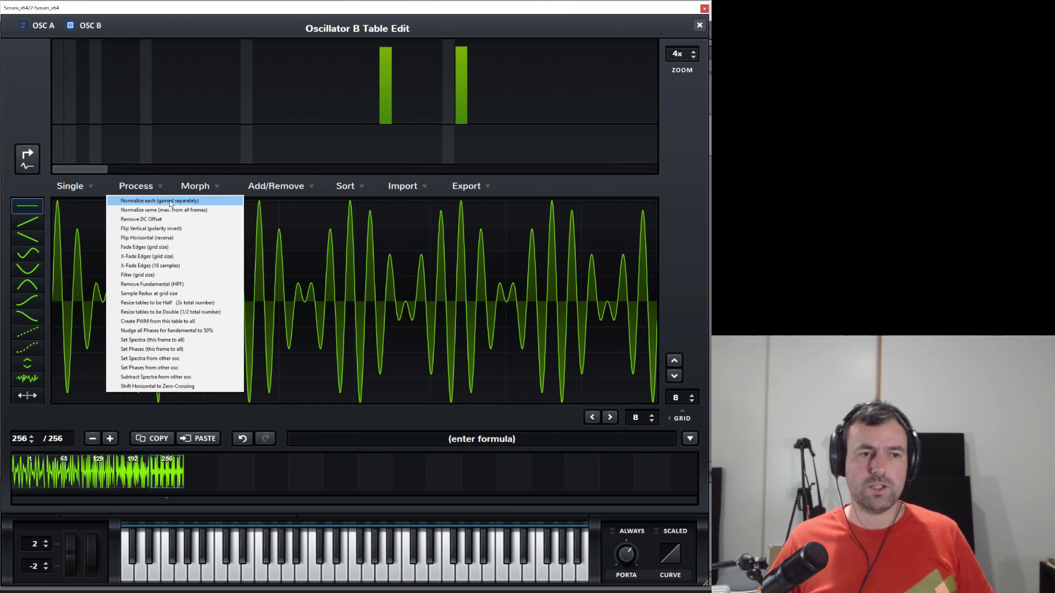
left_click(172, 201)
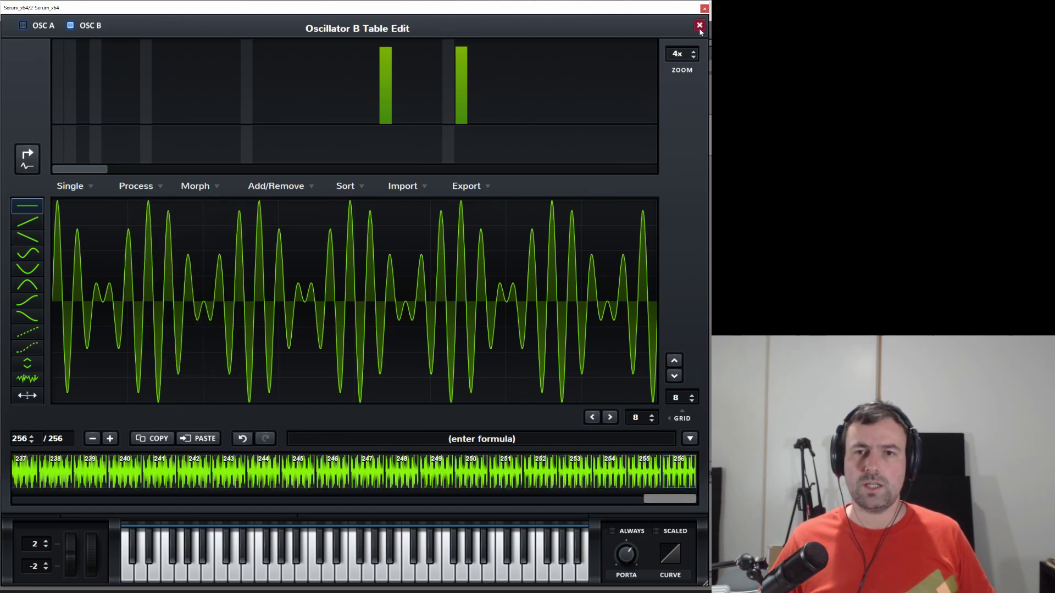
left_click(700, 25)
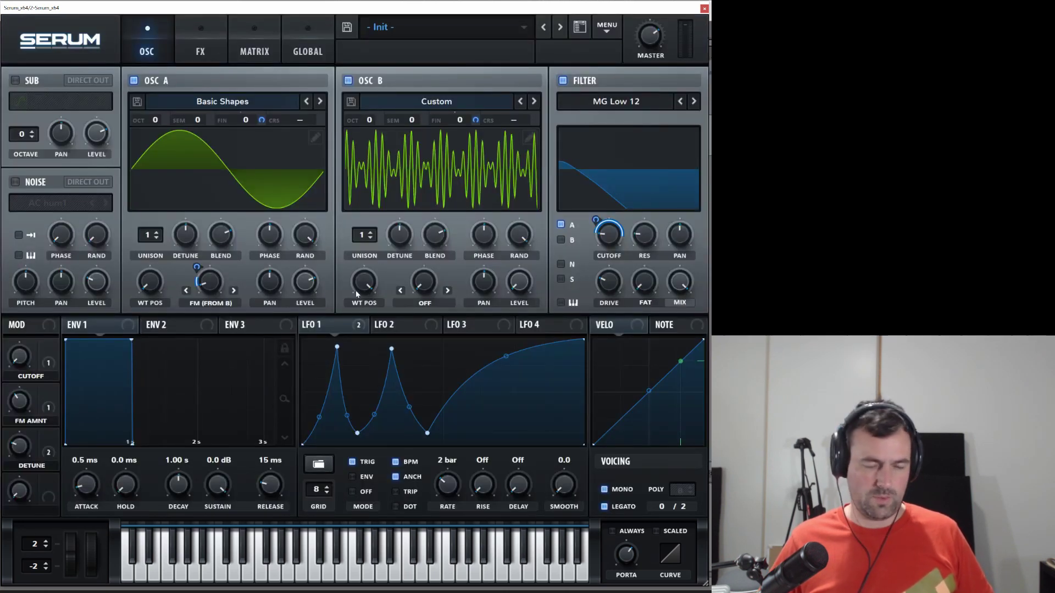
Reduce oscillator B's wavetable position from its maximum and assign LFO 1 to it with a small modulation amount.
mouse_move(368, 285)
left_click_drag(368, 285, 376, 251)
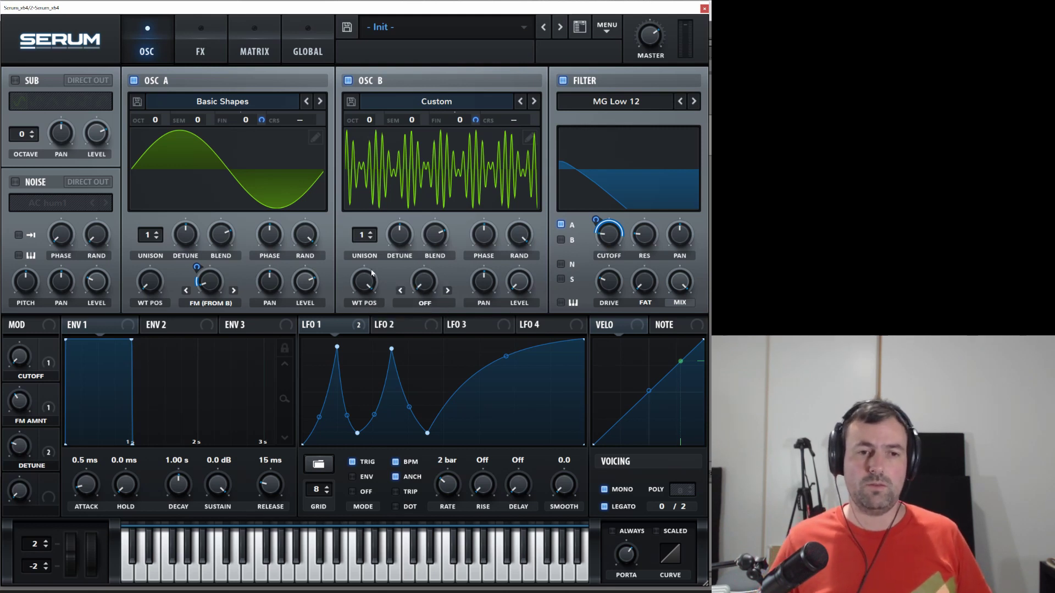
left_click_drag(372, 273, 355, 341)
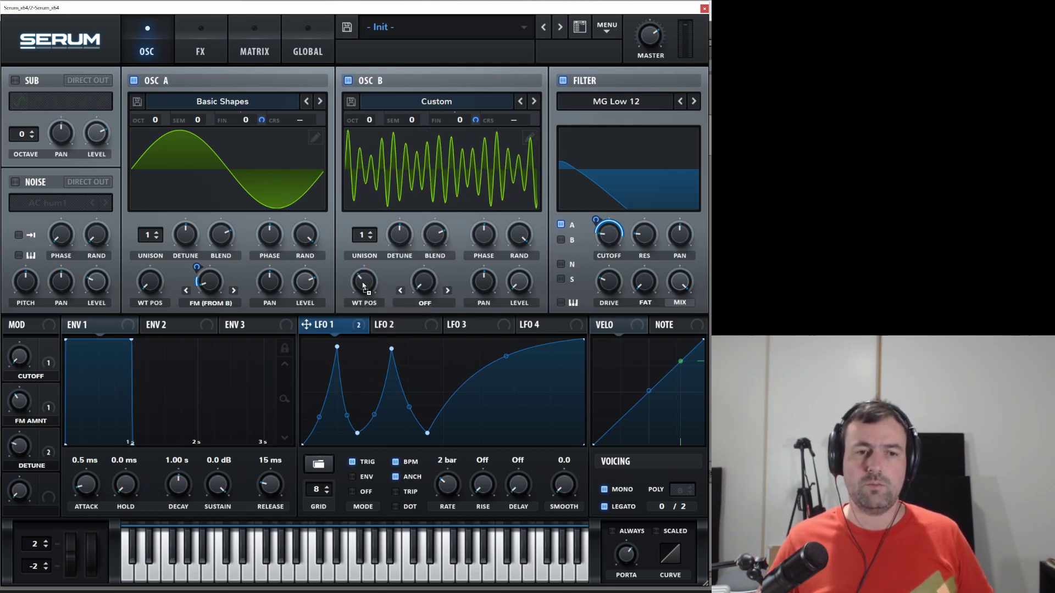
left_click_drag(352, 267, 371, 256)
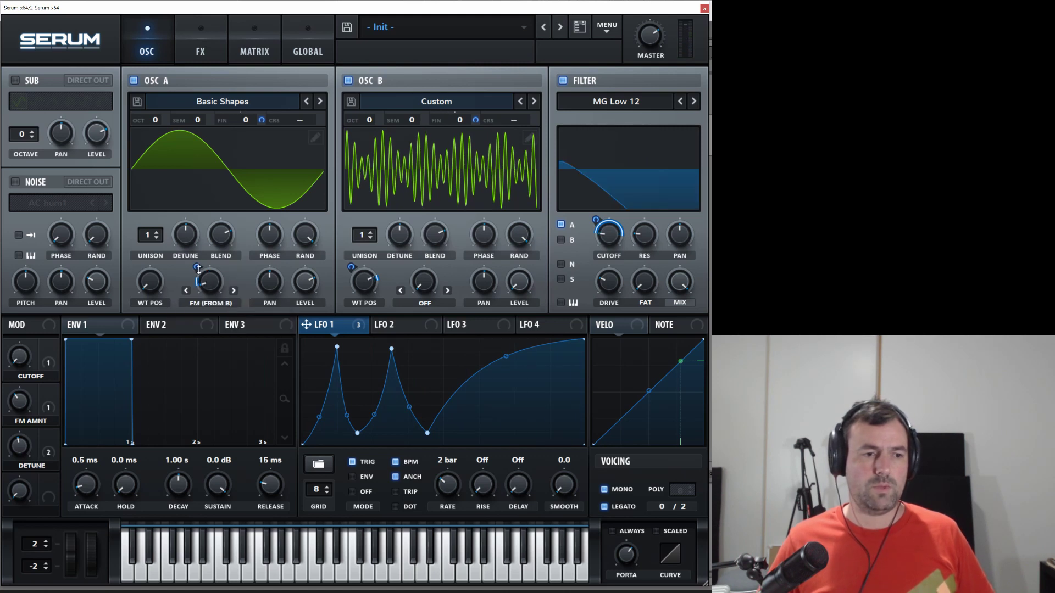
Lower the FM AMNT macro slightly and raise oscillator A's FM (from B) amount.
mouse_move(27, 412)
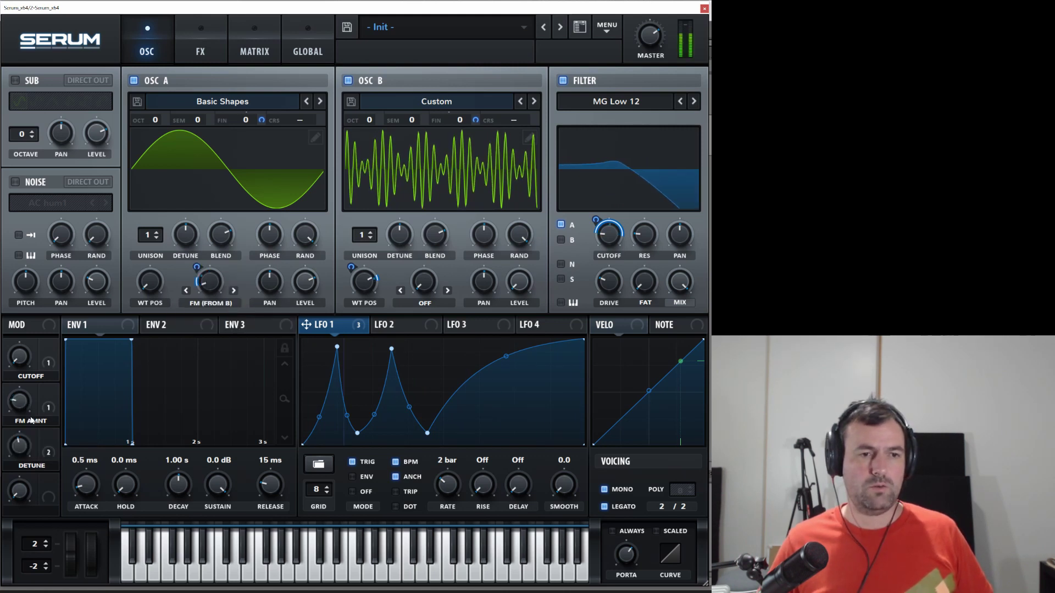
mouse_move(211, 271)
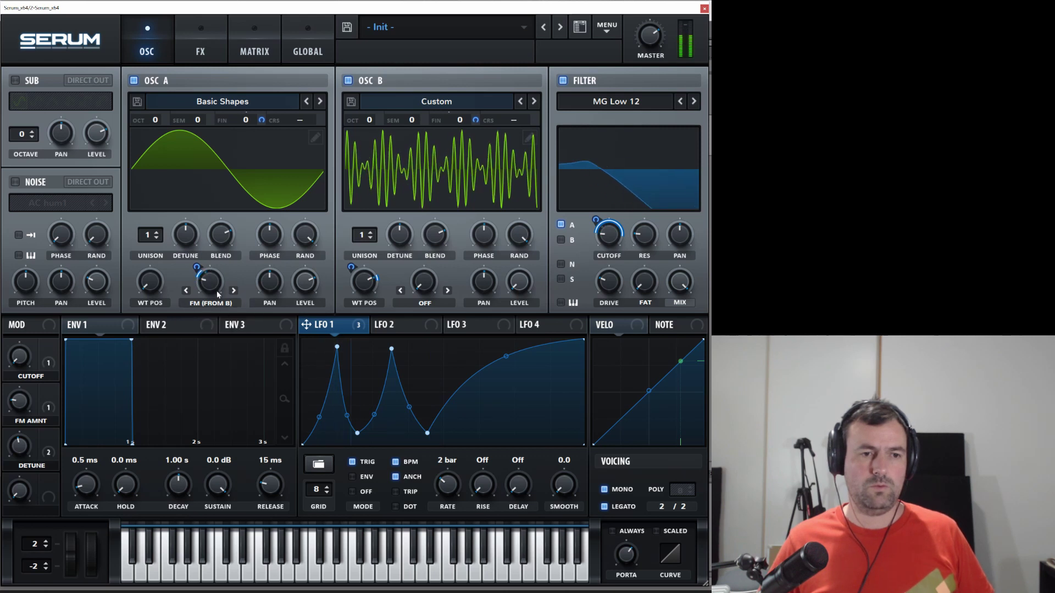